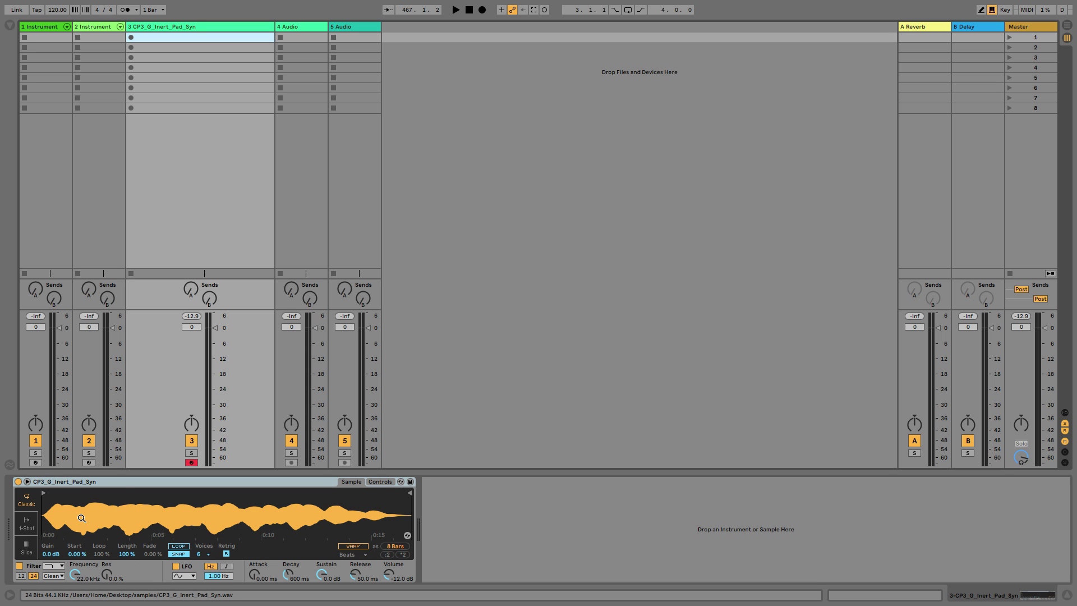
# Step: Enlarge the pad waveform, move the sample start later, and set Attack 0.39 ms and Release 8.79 s
pyautogui.click(27, 481)
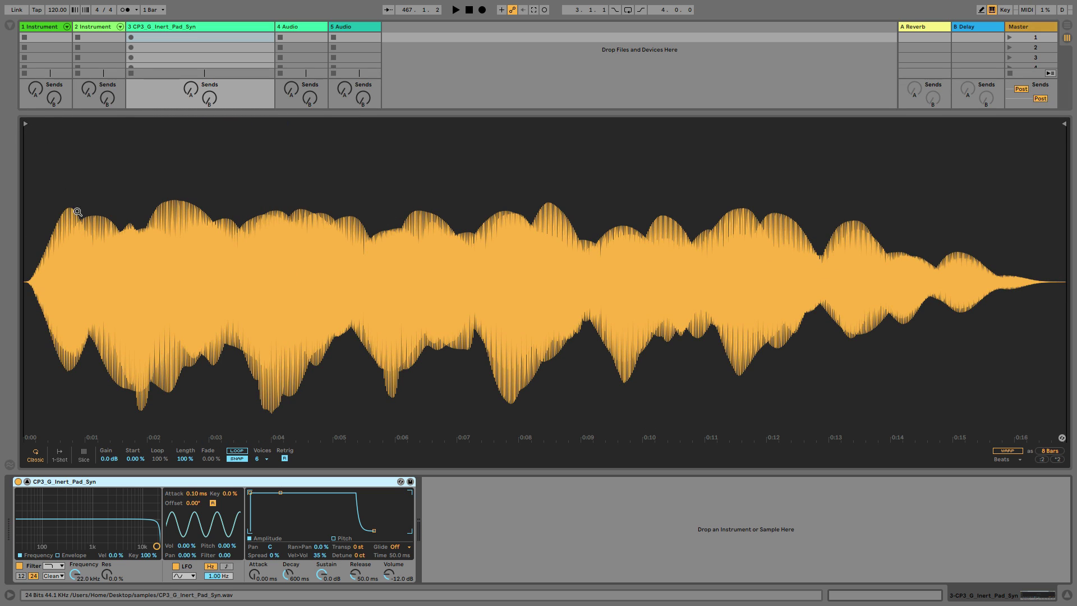
pyautogui.moveTo(25, 124)
pyautogui.mouseDown()
pyautogui.moveTo(323, 132)
pyautogui.moveTo(289, 126)
pyautogui.moveTo(299, 124)
pyautogui.mouseUp()
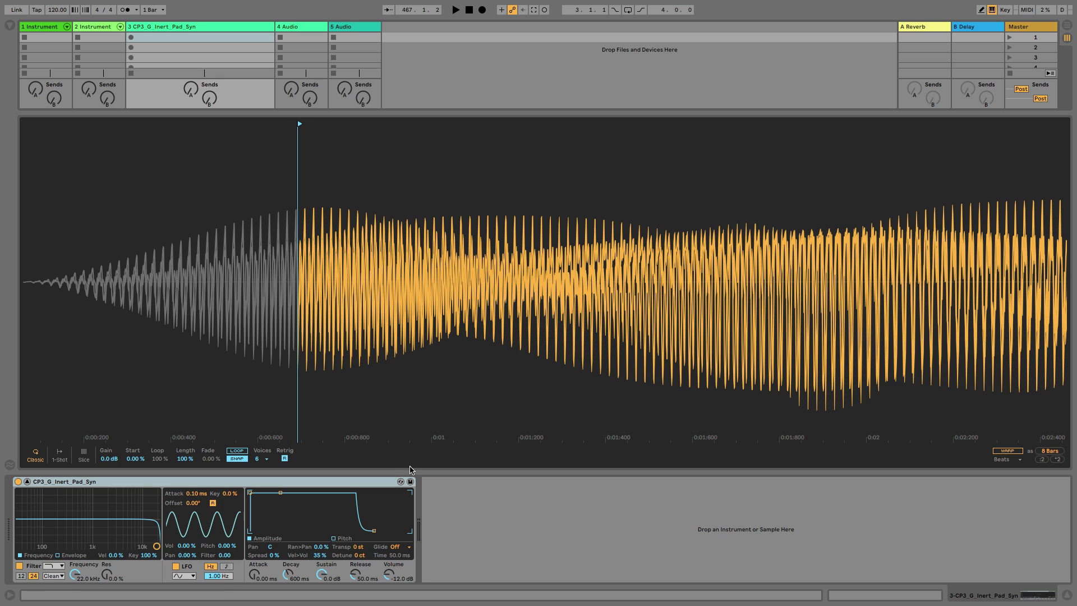
pyautogui.moveTo(260, 578); pyautogui.dragTo(260, 573)
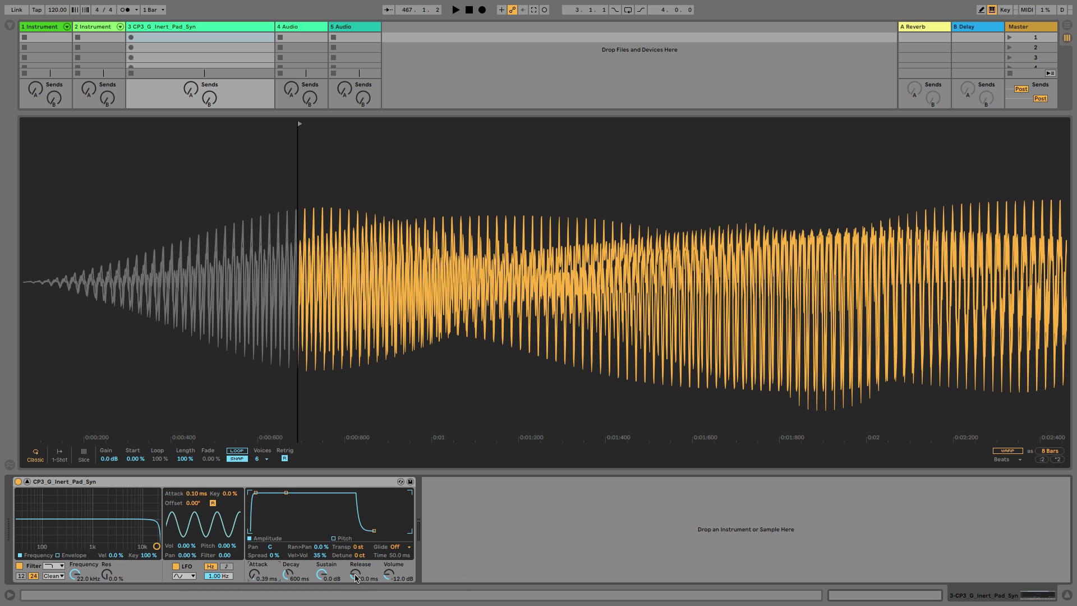
pyautogui.moveTo(356, 577); pyautogui.dragTo(356, 558)
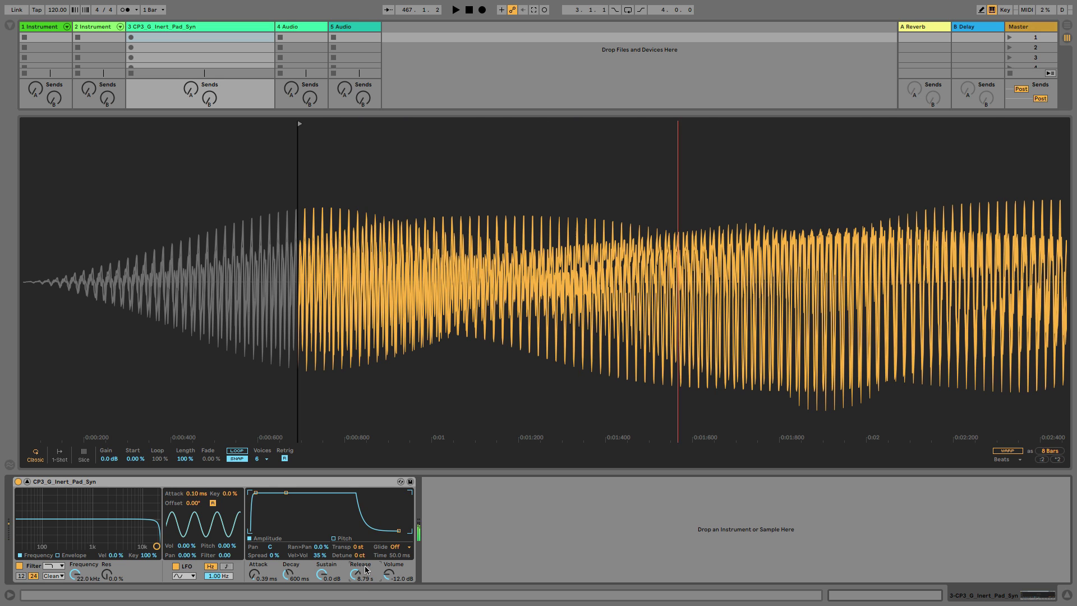
# Step: Close the enlarged waveform, group Simpler into an Instrument Rack, and duplicate its chain to five chains
pyautogui.hotkey('ctrl', 'alt', 'e')
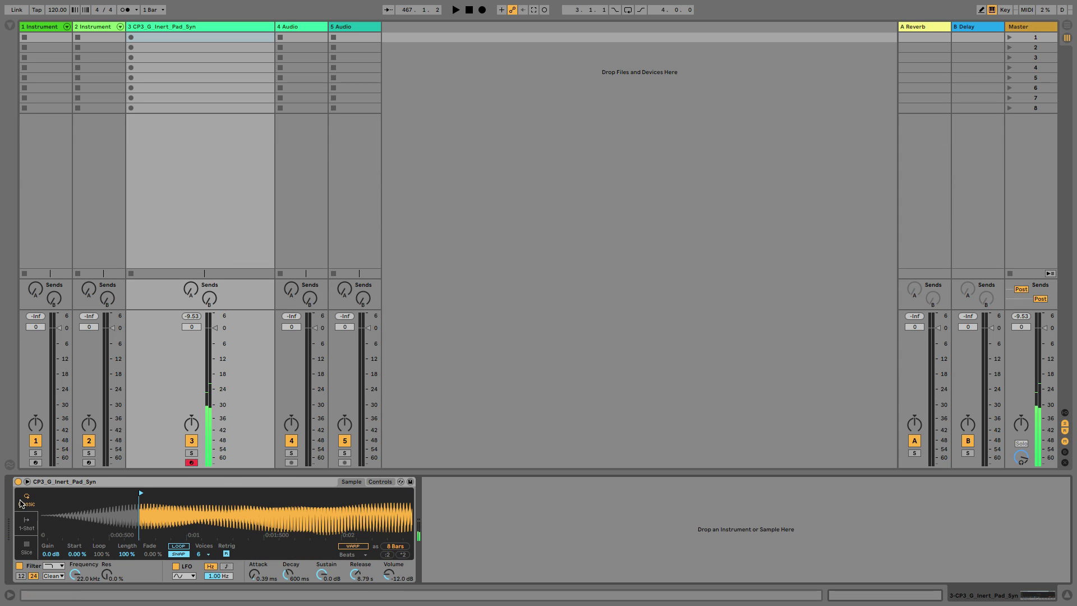
pyautogui.click(73, 482)
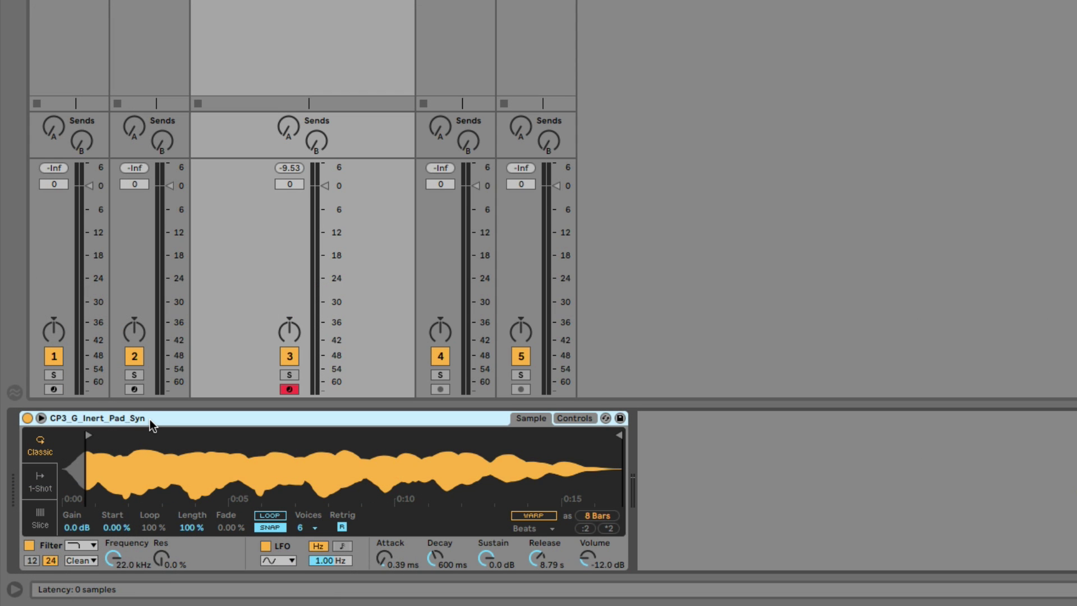
pyautogui.hotkey('ctrl', 'g')
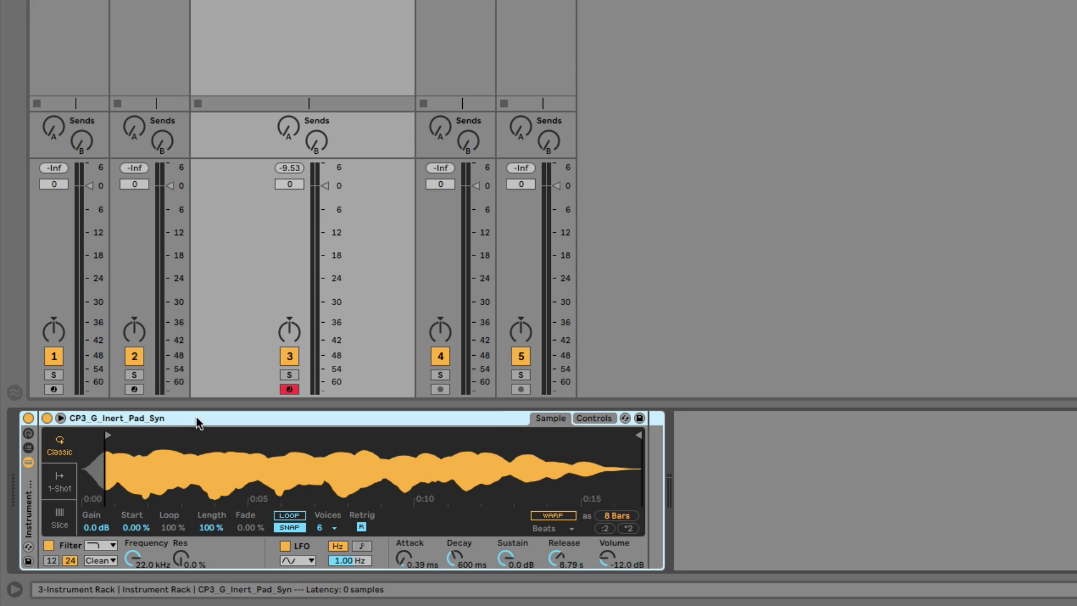
pyautogui.click(28, 448)
pyautogui.click(74, 458)
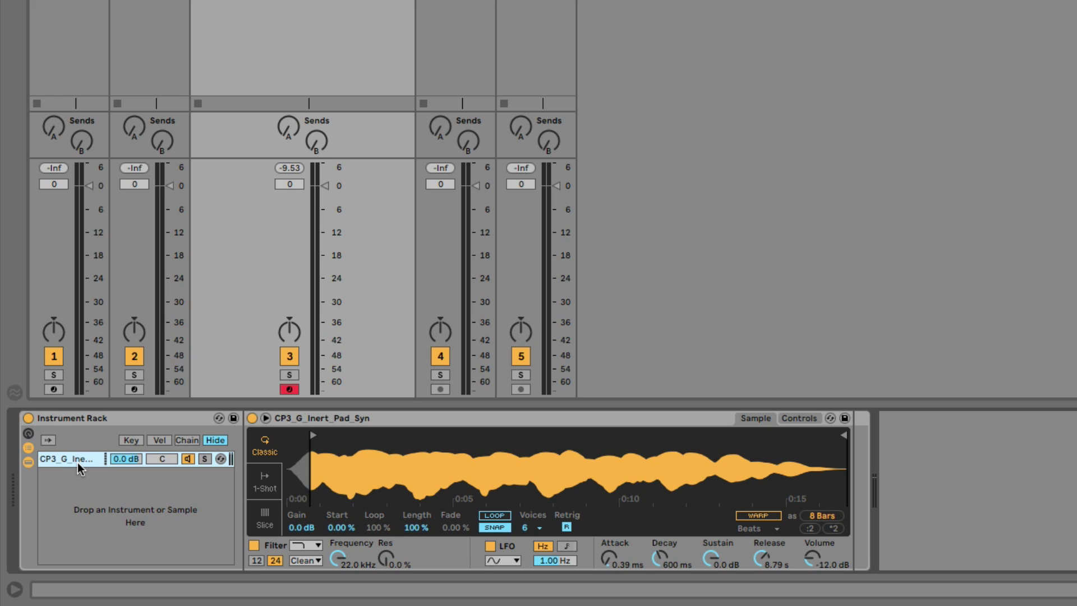
pyautogui.hotkey('ctrl', 'd')
pyautogui.hotkey('ctrl', 'd')
pyautogui.hotkey('ctrl', 'd')
pyautogui.hotkey('ctrl', 'd')
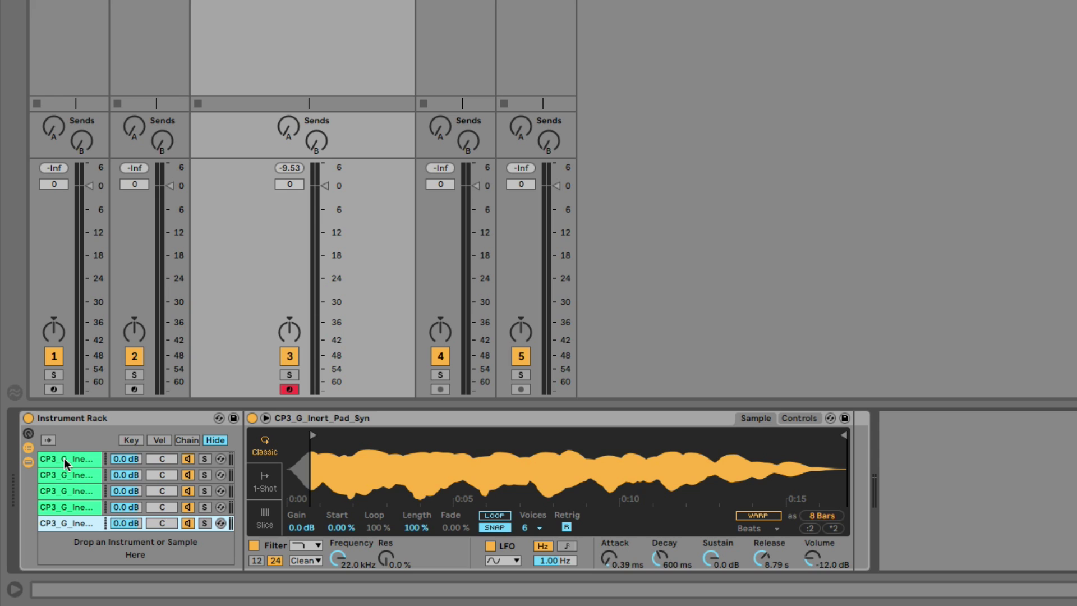
# Step: Detune chain two upward and pan it right, then detune chain three upward
pyautogui.click(65, 459)
pyautogui.click(67, 475)
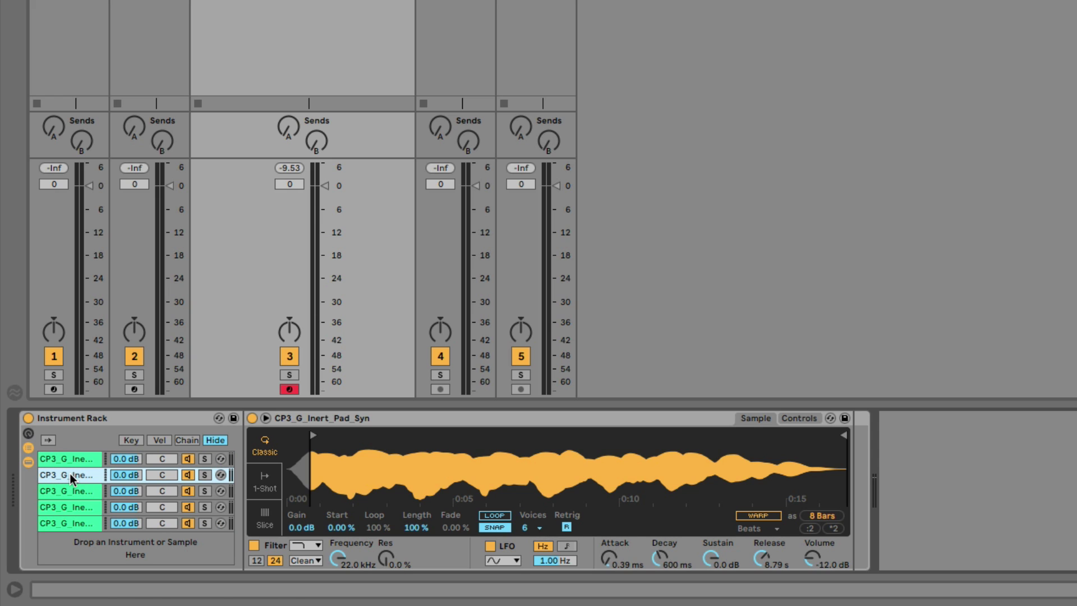
pyautogui.click(810, 418)
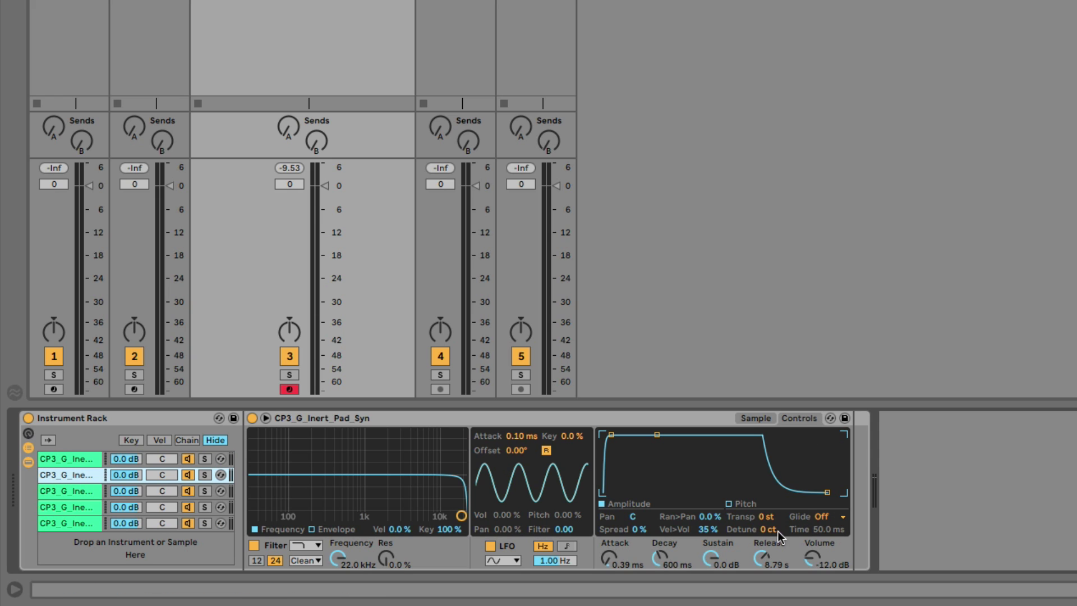
pyautogui.moveTo(768, 529); pyautogui.dragTo(768, 524)
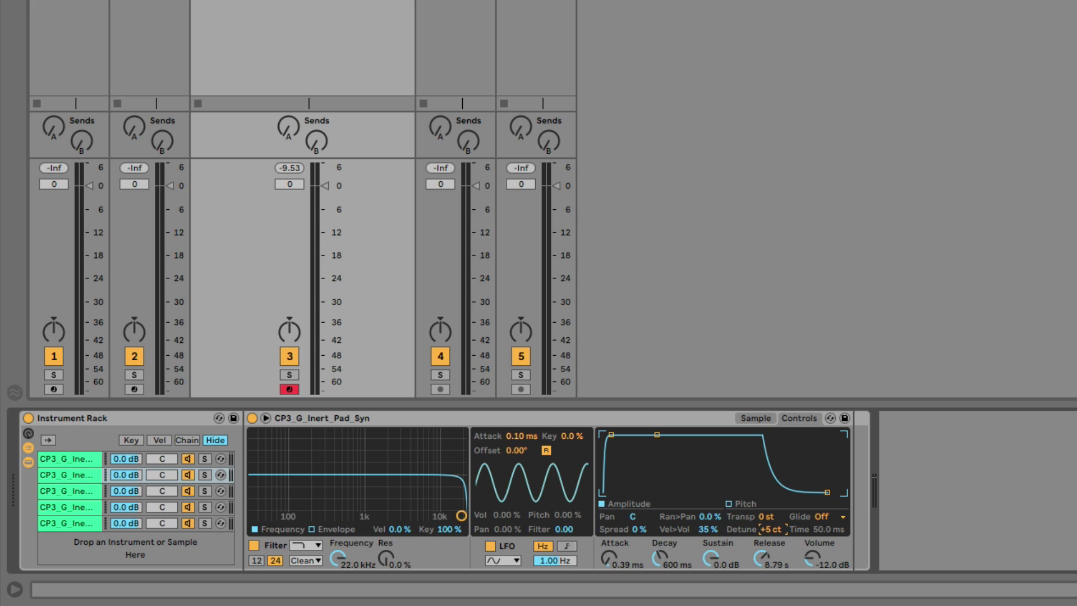
pyautogui.moveTo(634, 520); pyautogui.dragTo(634, 516)
pyautogui.click(69, 491)
pyautogui.moveTo(762, 525); pyautogui.dragTo(762, 520)
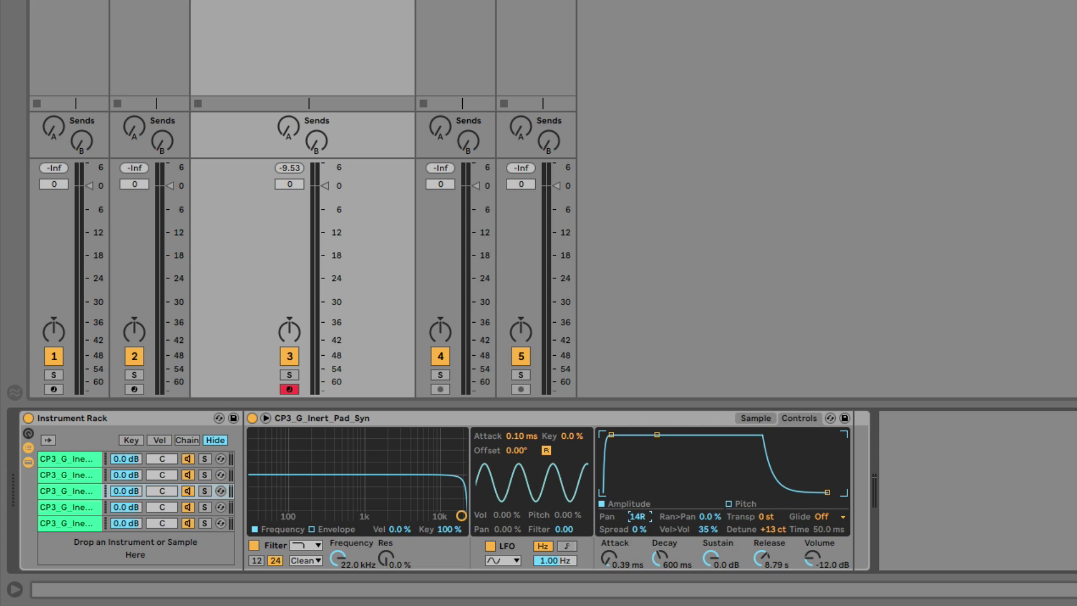
# Step: Detune chains four and five downward and pan both to the left
pyautogui.click(74, 503)
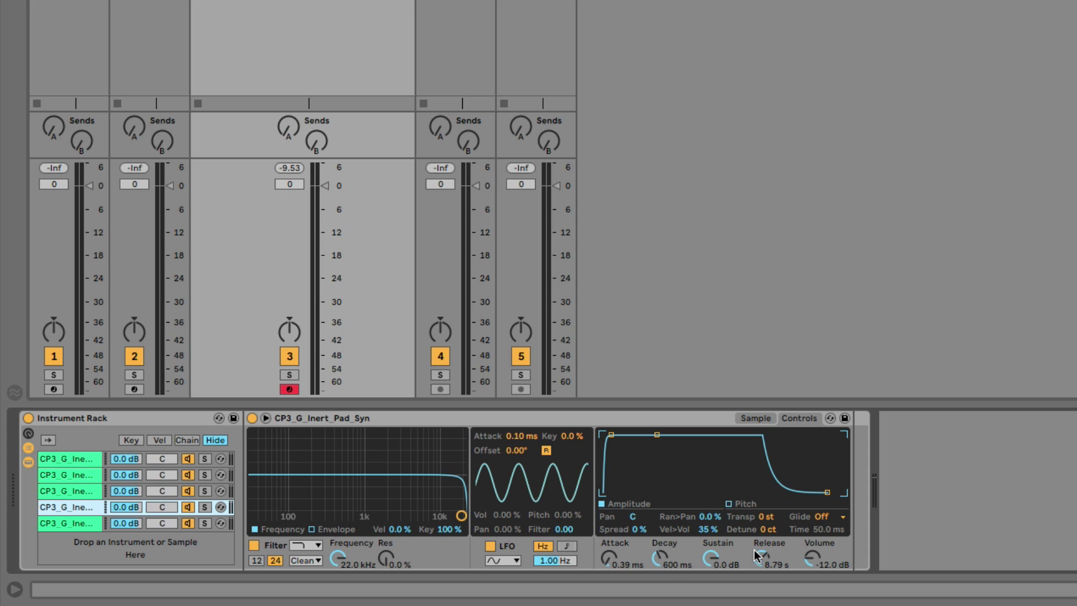
pyautogui.moveTo(768, 529); pyautogui.dragTo(768, 532)
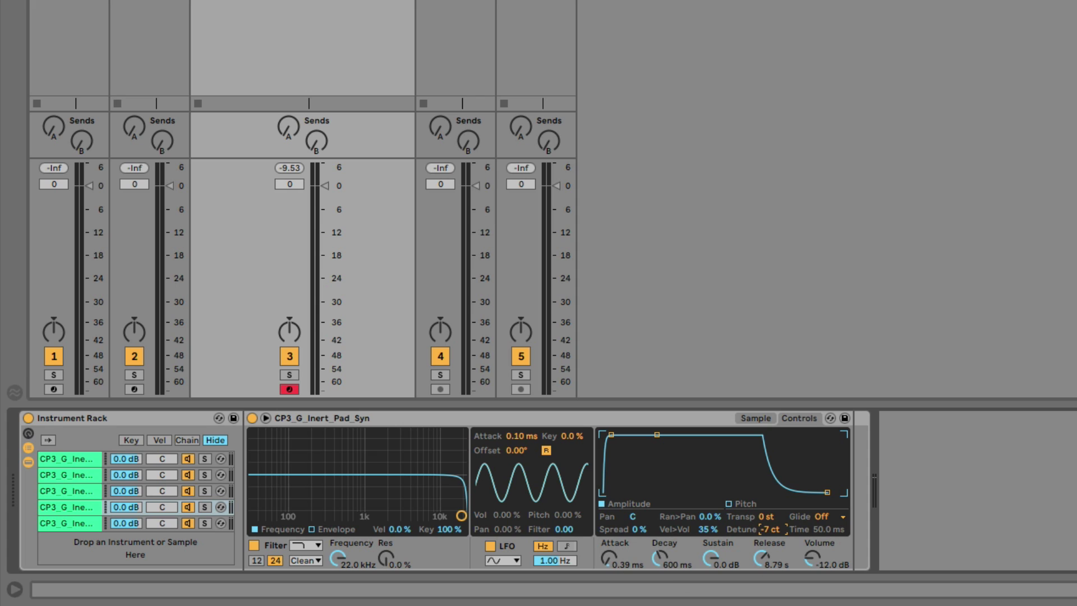
pyautogui.moveTo(634, 517); pyautogui.dragTo(634, 519)
pyautogui.click(58, 527)
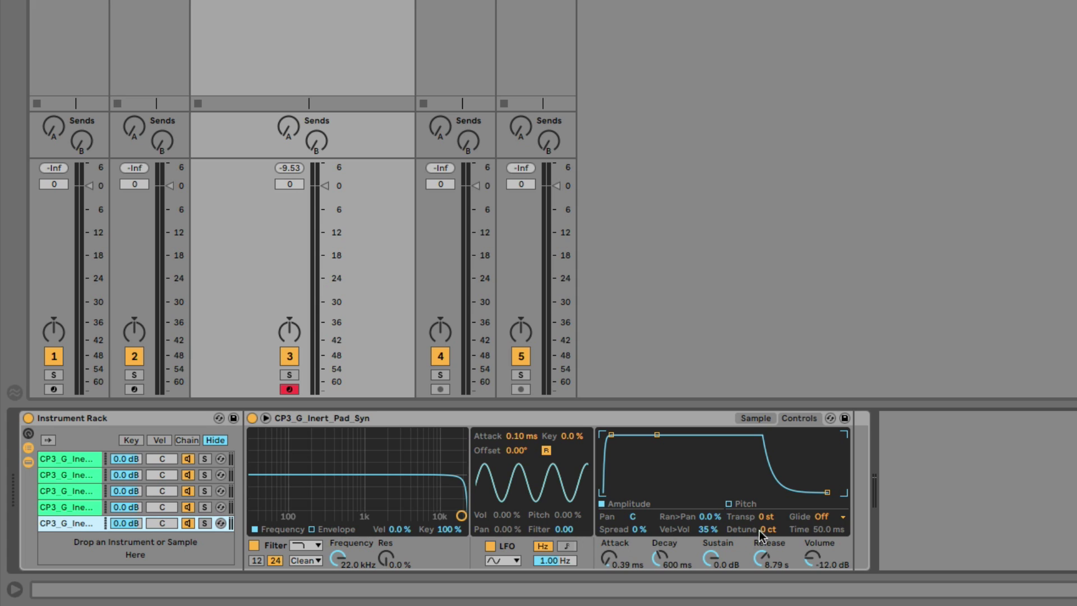
pyautogui.moveTo(760, 531); pyautogui.dragTo(761, 533)
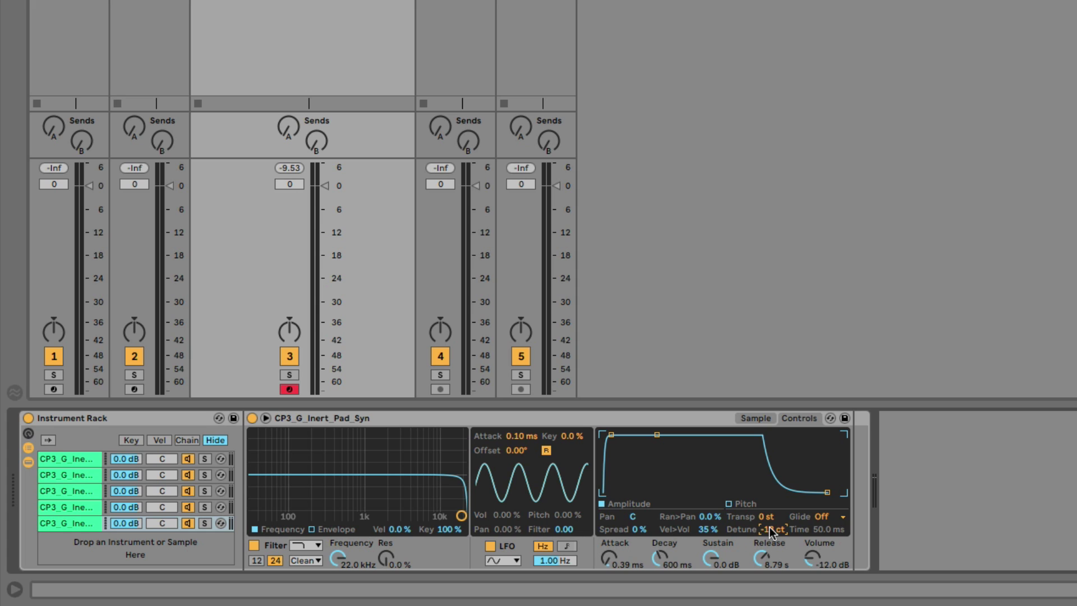
pyautogui.moveTo(634, 517); pyautogui.dragTo(634, 521)
pyautogui.press('super+z')
pyautogui.press('super+z')
pyautogui.press('super+z')
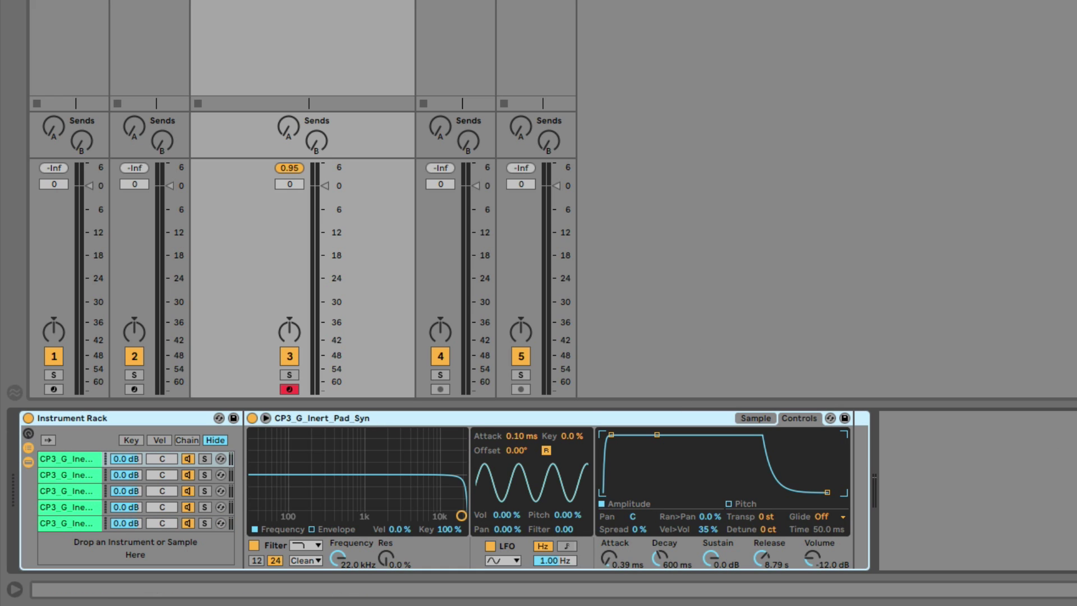
# Step: Add a Utility after the Instrument Rack on track 3 and lower its gain to about -12.2 dB
pyautogui.press('super+alt+b')
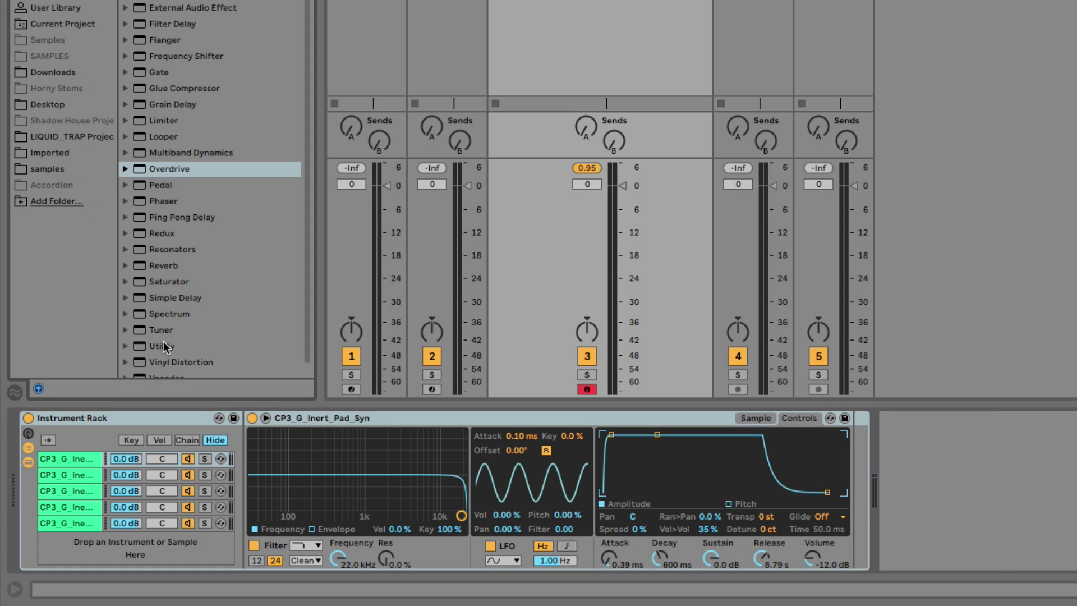
pyautogui.doubleClick(164, 345)
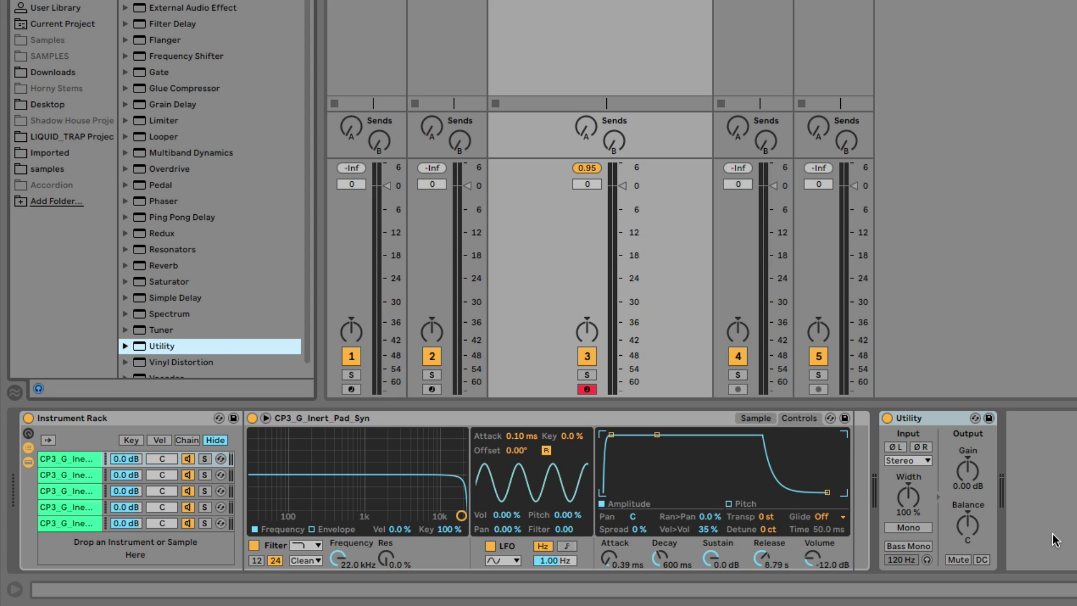
pyautogui.moveTo(977, 476)
pyautogui.mouseDown()
pyautogui.moveTo(977, 500)
pyautogui.moveTo(970, 472)
pyautogui.mouseUp()
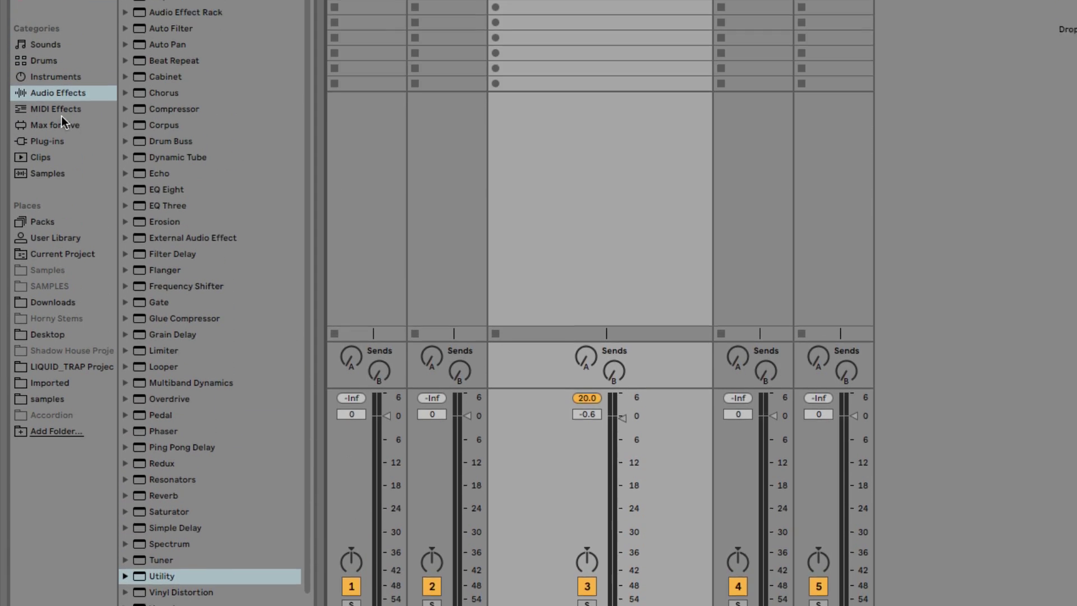
# Step: Load Envelope.amxd from Max for Live's Max MIDI Effect folder onto track 3
pyautogui.click(65, 126)
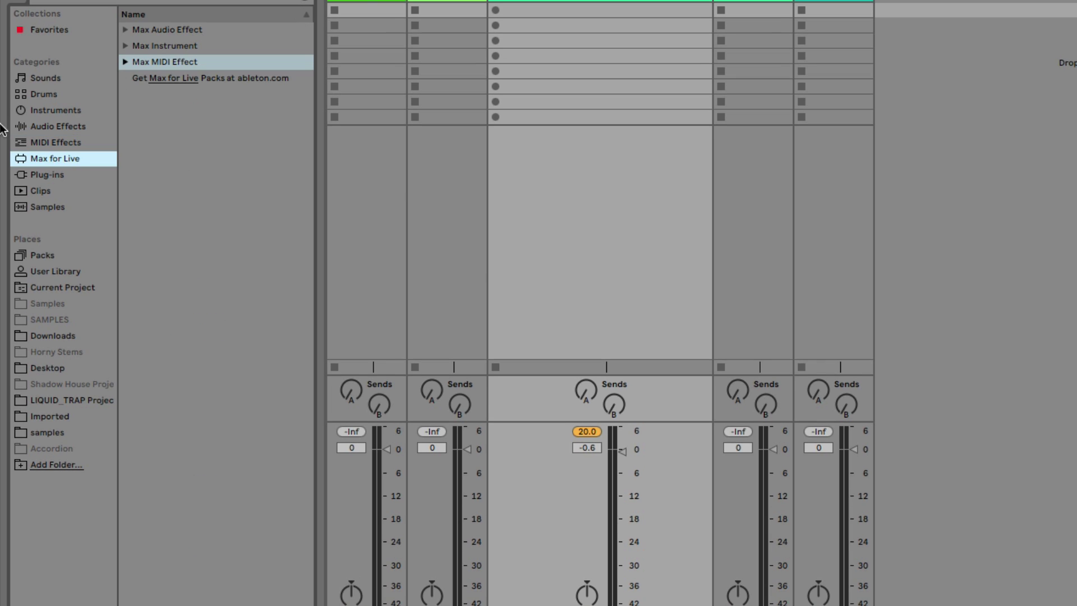
pyautogui.click(125, 62)
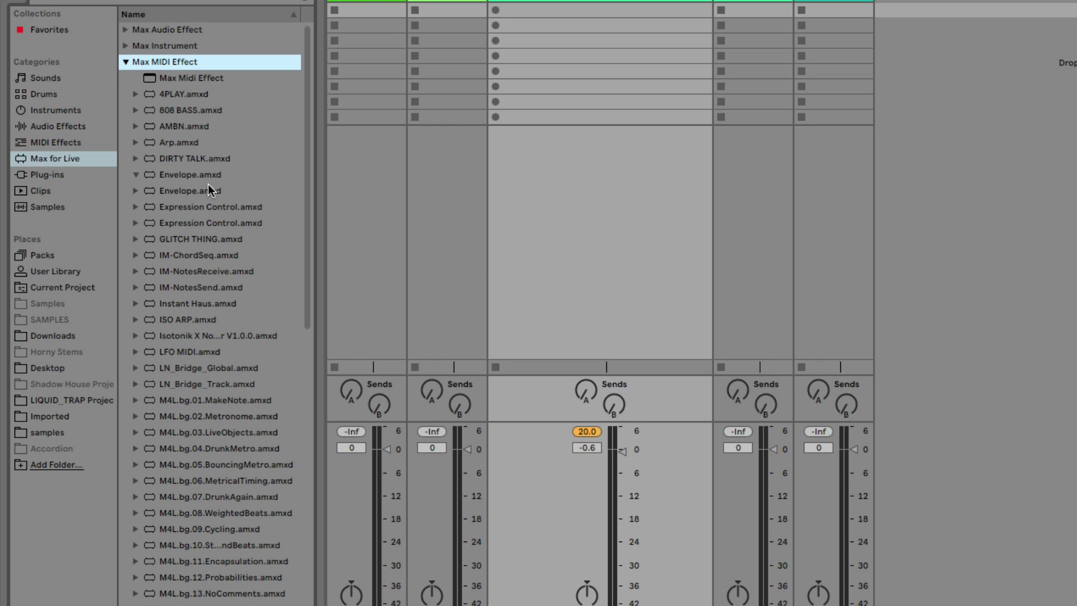
pyautogui.doubleClick(176, 176)
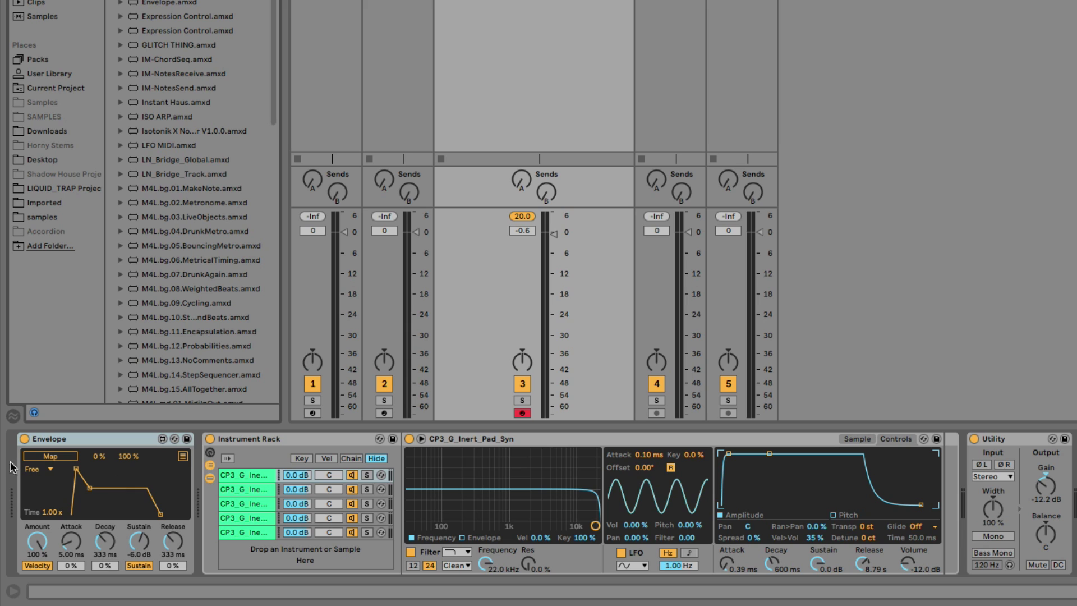
# Step: Map the Envelope to Utility Gain, raise sustain to full, and set Attack 988 ms and Release 3.24 s
pyautogui.click(54, 456)
pyautogui.click(1051, 486)
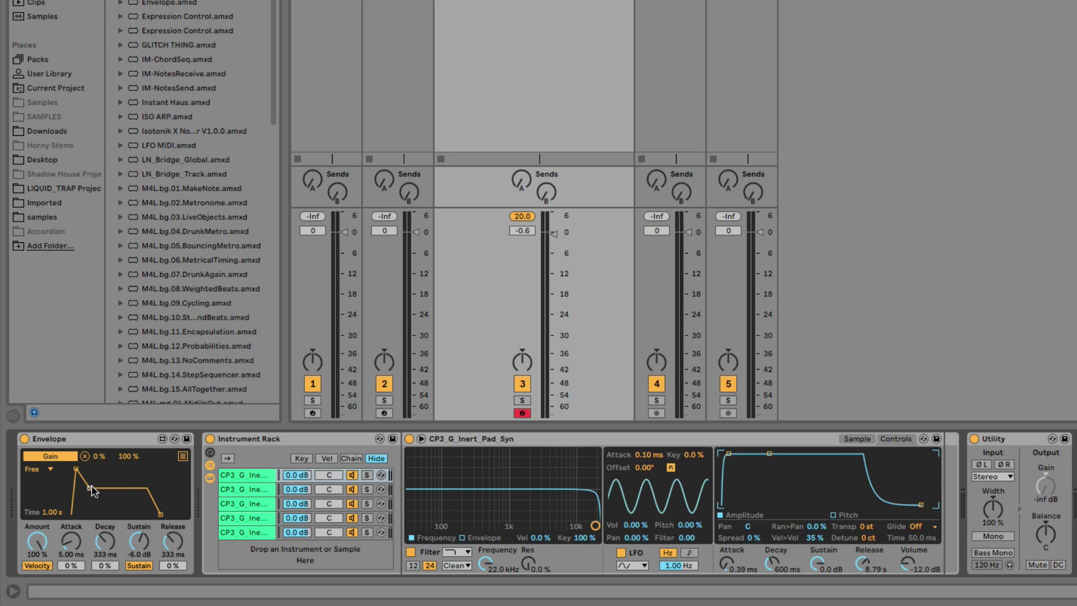
pyautogui.moveTo(90, 488); pyautogui.dragTo(90, 456)
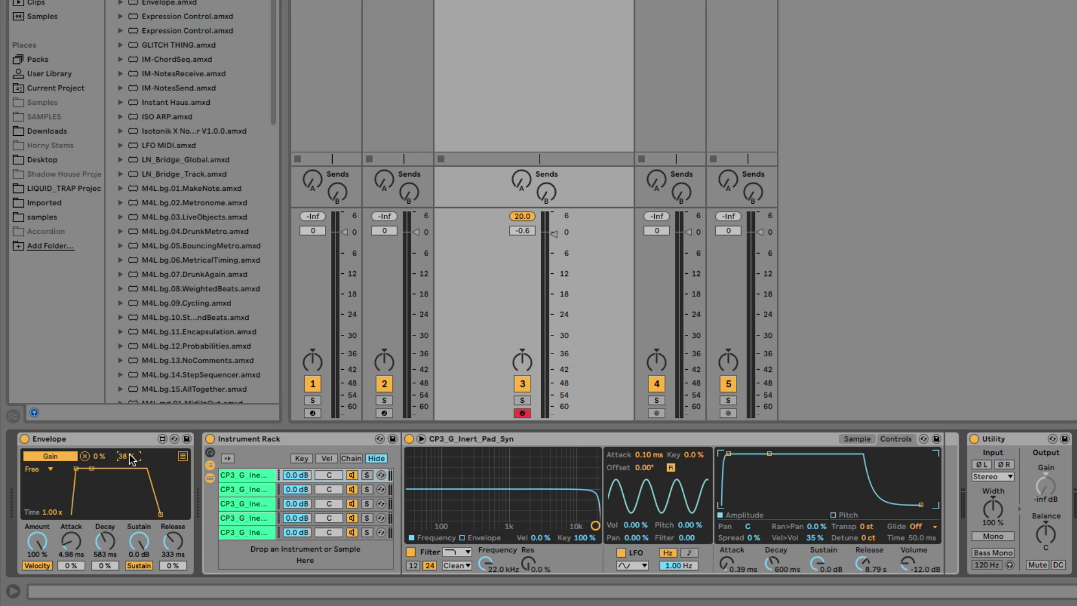
pyautogui.moveTo(127, 456); pyautogui.dragTo(129, 432)
pyautogui.moveTo(72, 541); pyautogui.dragTo(72, 502)
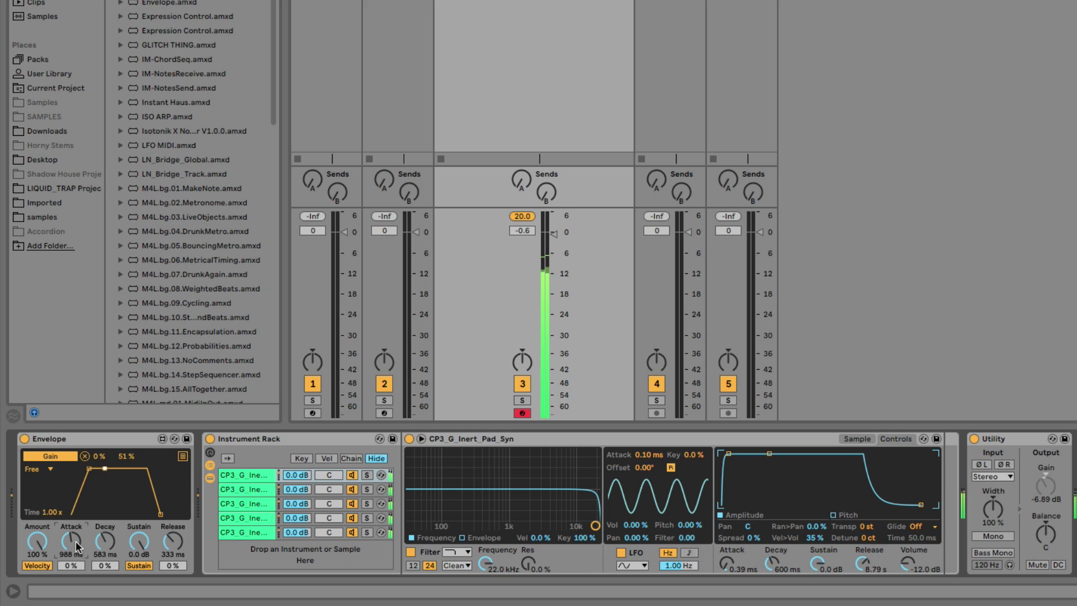
pyautogui.moveTo(172, 542); pyautogui.dragTo(173, 508)
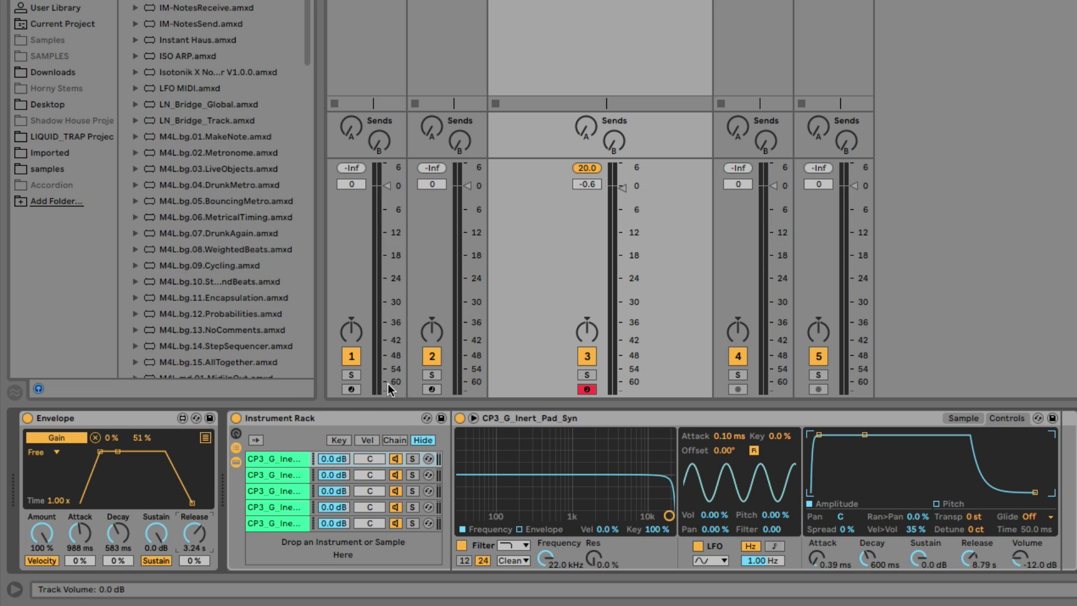
# Step: Fold the Instrument Rack and set the gain Envelope's Attack to 0.10 ms and Release to 592 ms
pyautogui.doubleClick(330, 416)
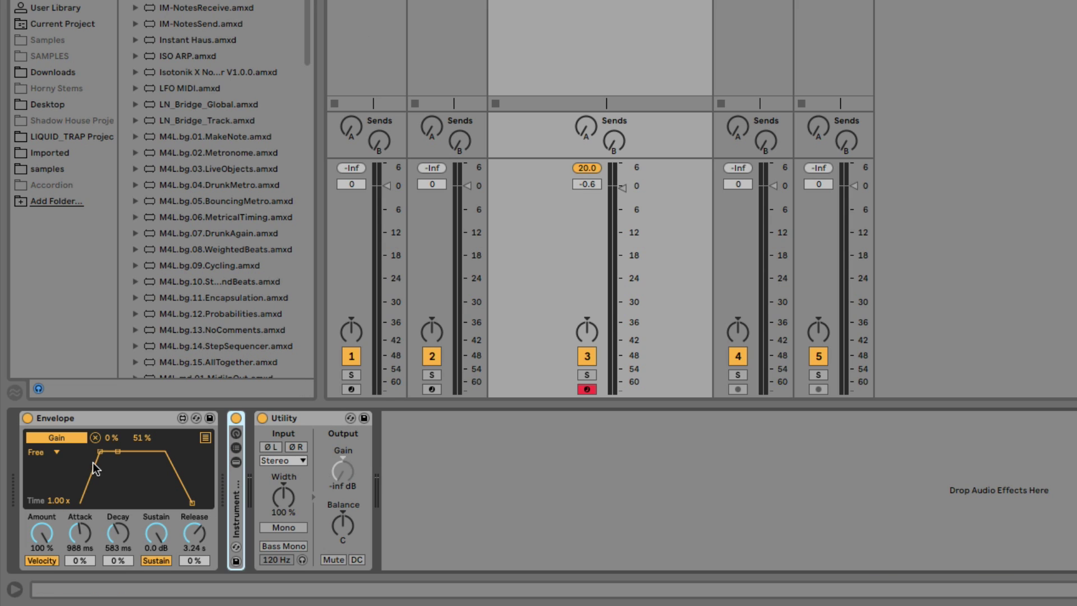
pyautogui.moveTo(99, 452); pyautogui.dragTo(64, 453)
pyautogui.moveTo(191, 531); pyautogui.dragTo(190, 556)
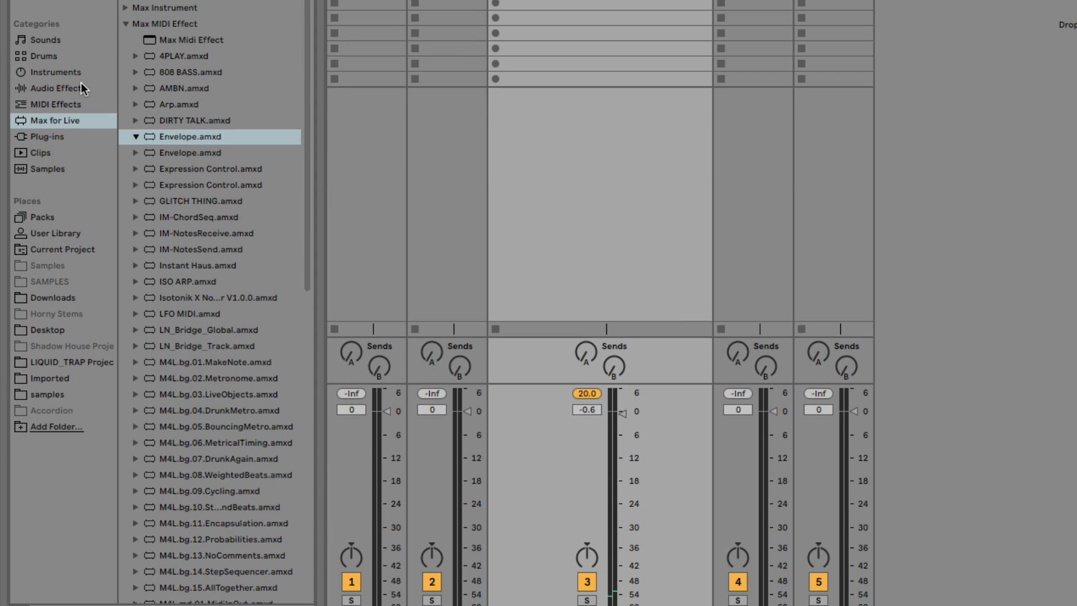
# Step: Load the Eternal Sunshine chord preset onto track 3 and drop the Envelope maximum from 51 % to 39 %
pyautogui.click(61, 103)
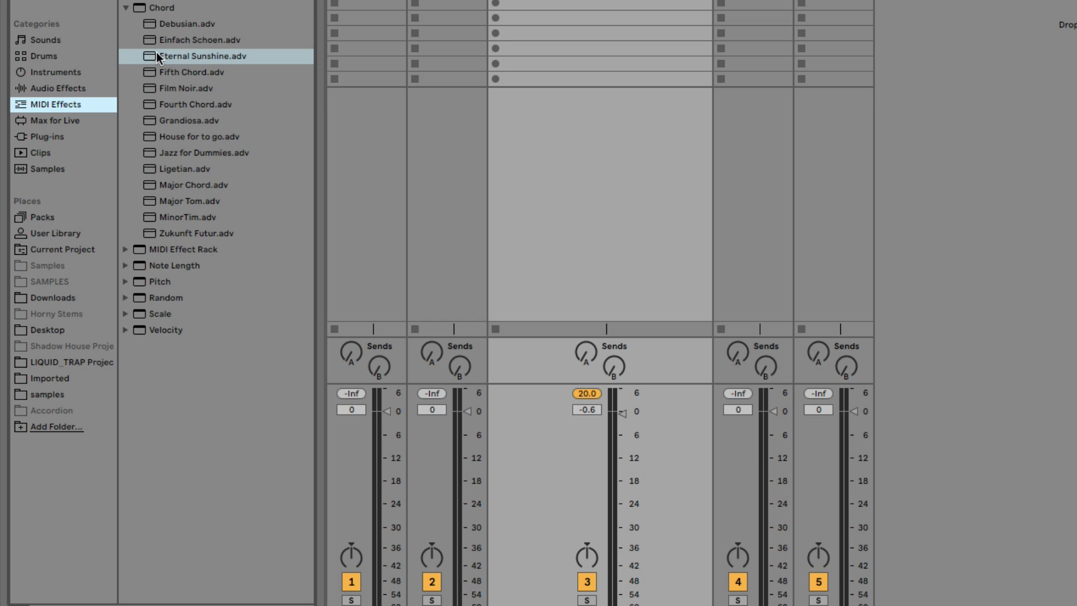
pyautogui.doubleClick(201, 57)
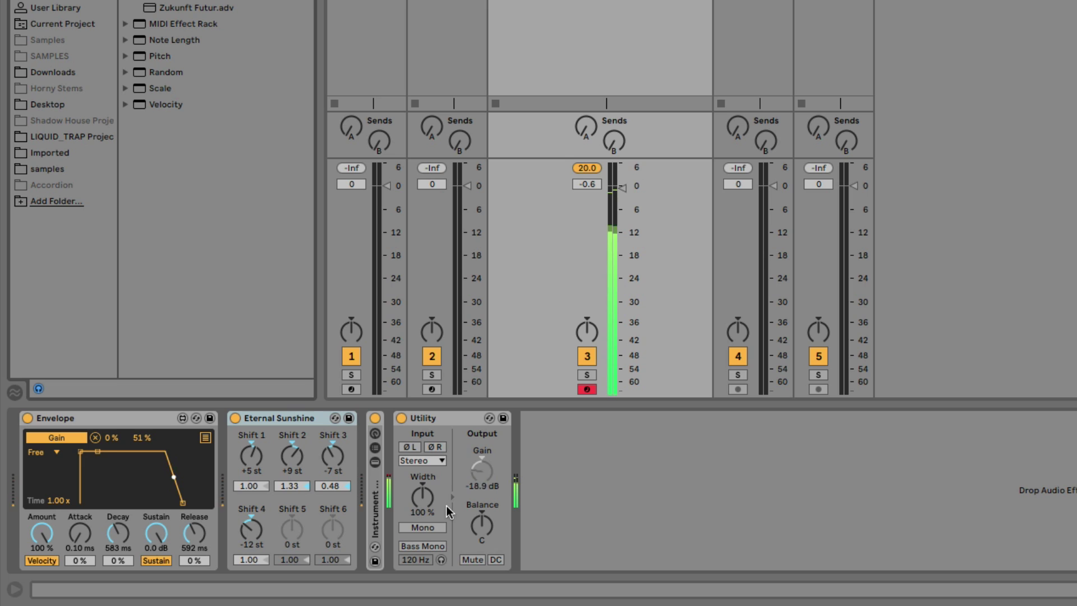
pyautogui.click(143, 438)
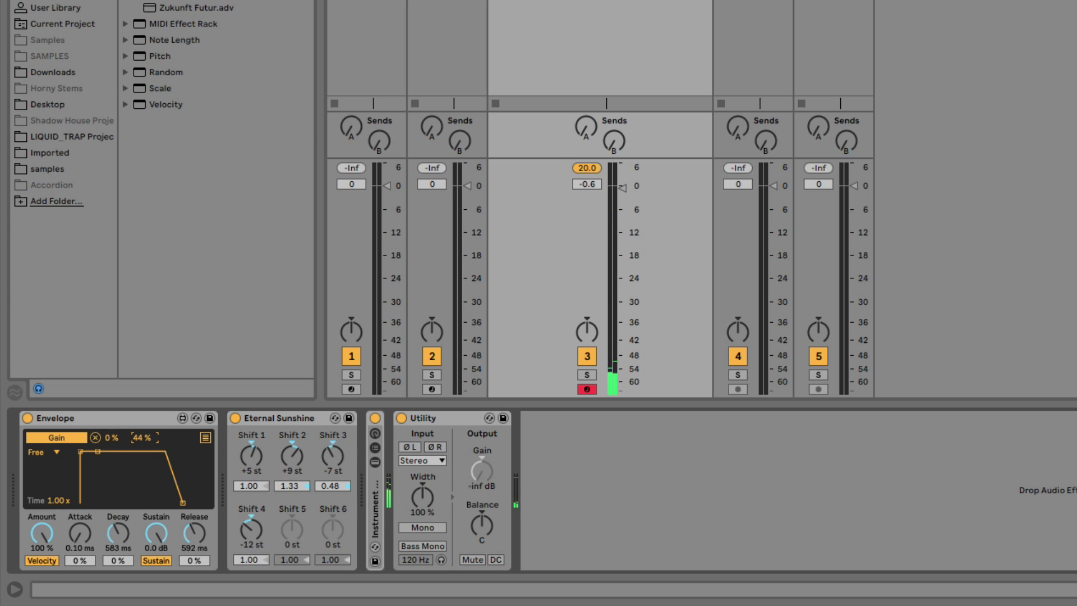
pyautogui.moveTo(144, 439); pyautogui.dragTo(139, 444)
# Step: Add an Auto Filter after Utility and a second Envelope after Eternal Sunshine
pyautogui.press('q')
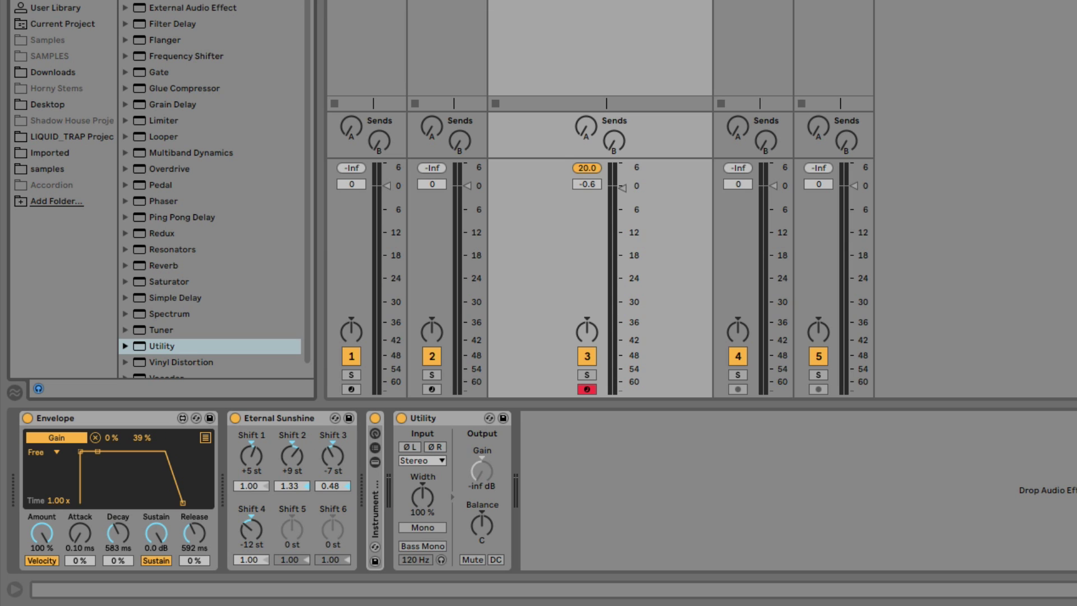
pyautogui.moveTo(168, 8); pyautogui.dragTo(665, 440)
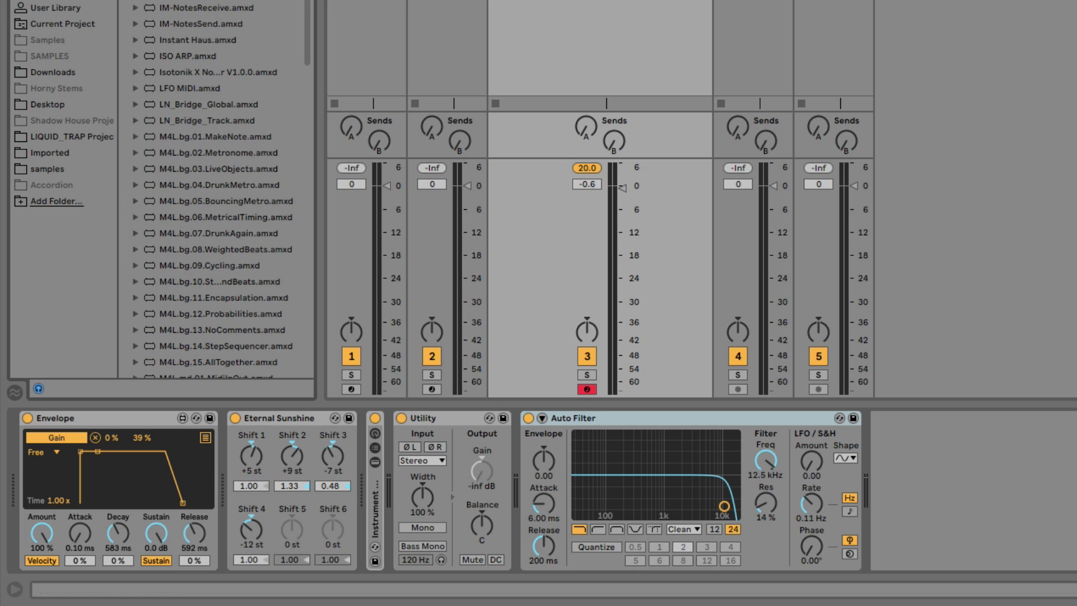
pyautogui.moveTo(542, 315); pyautogui.dragTo(543, 316)
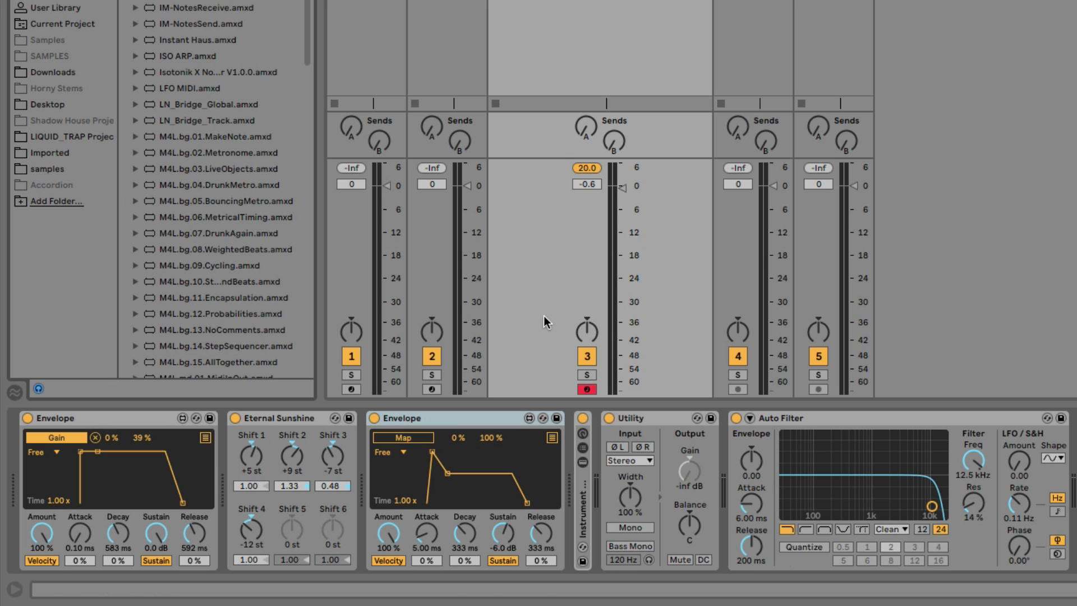
# Step: Map the new Envelope to the Auto Filter frequency with 1.60 s decay and 0.0 dB sustain
pyautogui.click(409, 439)
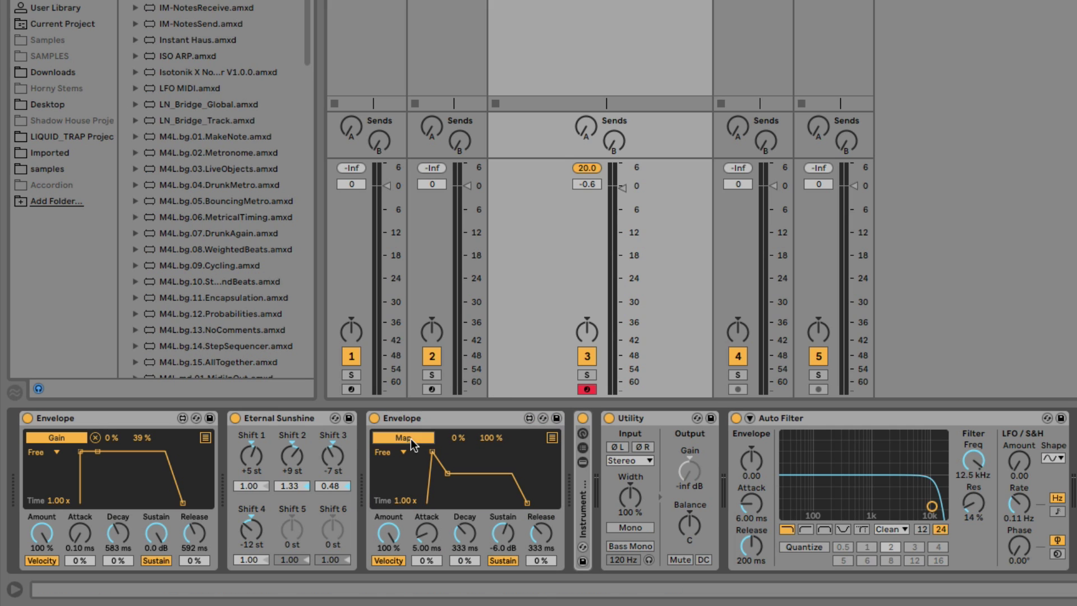
pyautogui.click(974, 461)
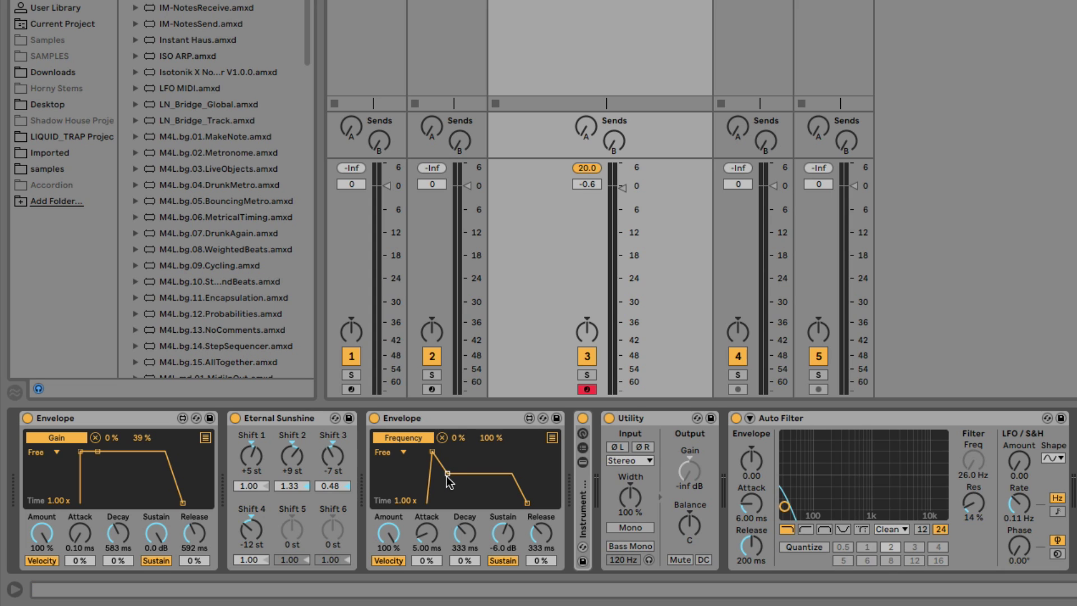
pyautogui.moveTo(448, 473); pyautogui.dragTo(452, 440)
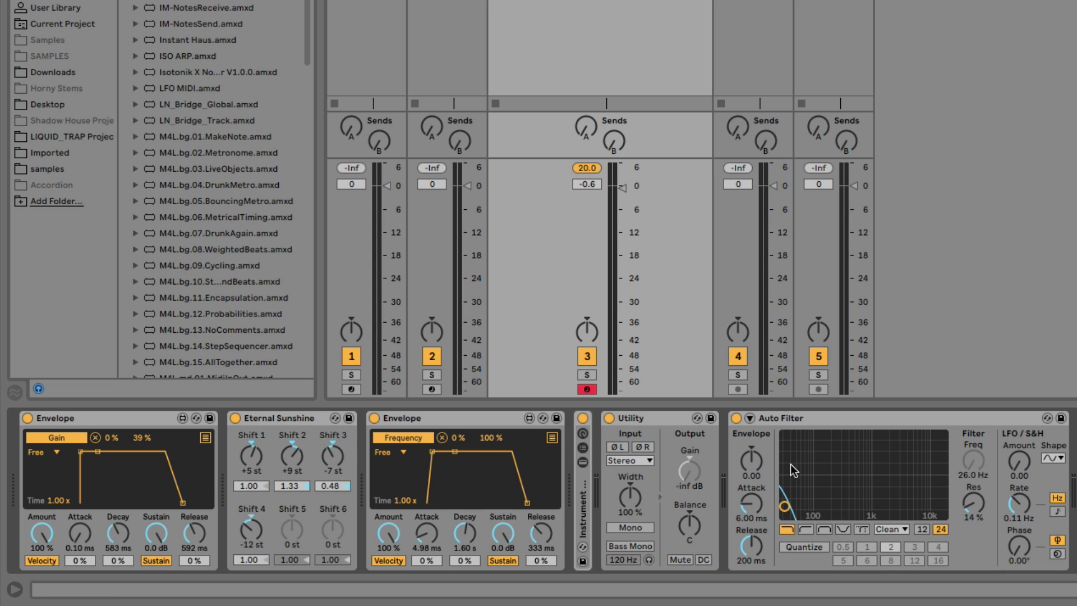
pyautogui.moveTo(503, 532); pyautogui.dragTo(503, 536)
pyautogui.moveTo(455, 458); pyautogui.dragTo(455, 451)
# Step: On the second Envelope, set Attack to 1.45 s, Decay to 3.75 s and Sustain to -6.8 dB
pyautogui.moveTo(431, 539); pyautogui.dragTo(431, 505)
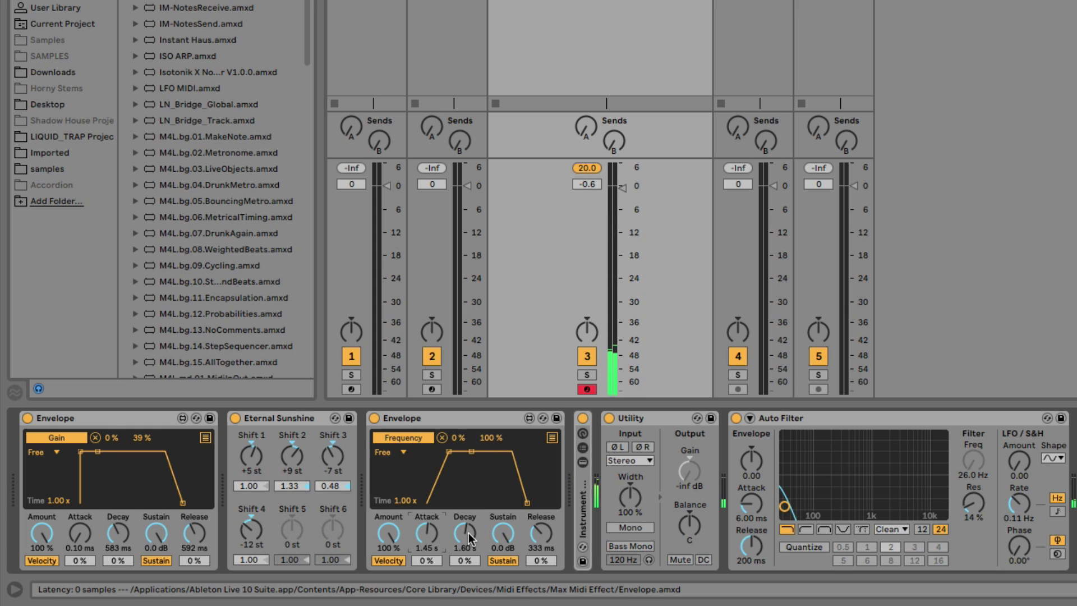
pyautogui.moveTo(505, 534); pyautogui.dragTo(509, 539)
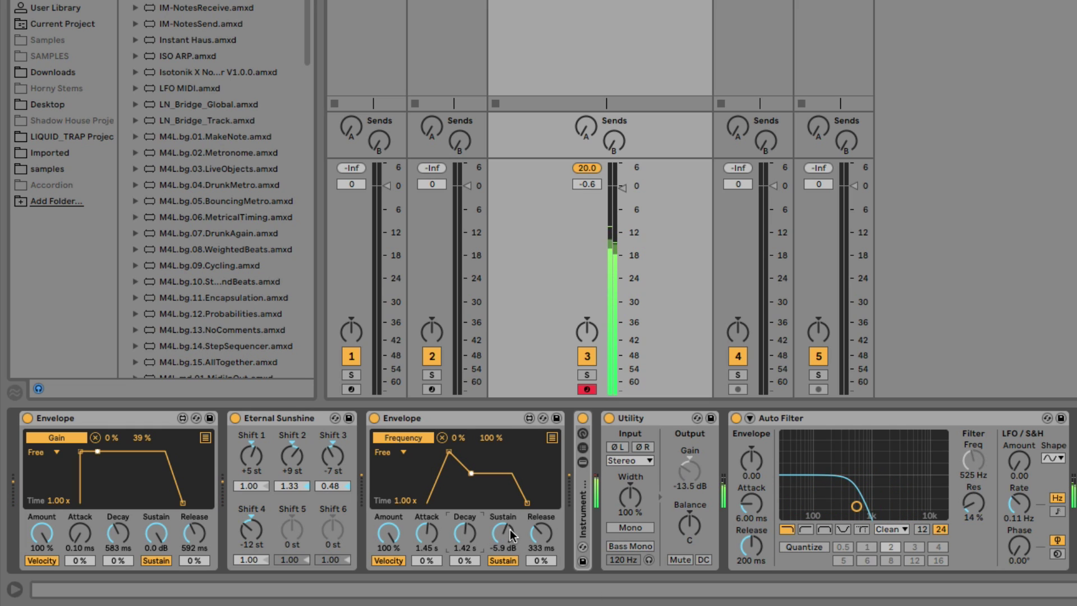
pyautogui.moveTo(510, 530); pyautogui.dragTo(472, 537)
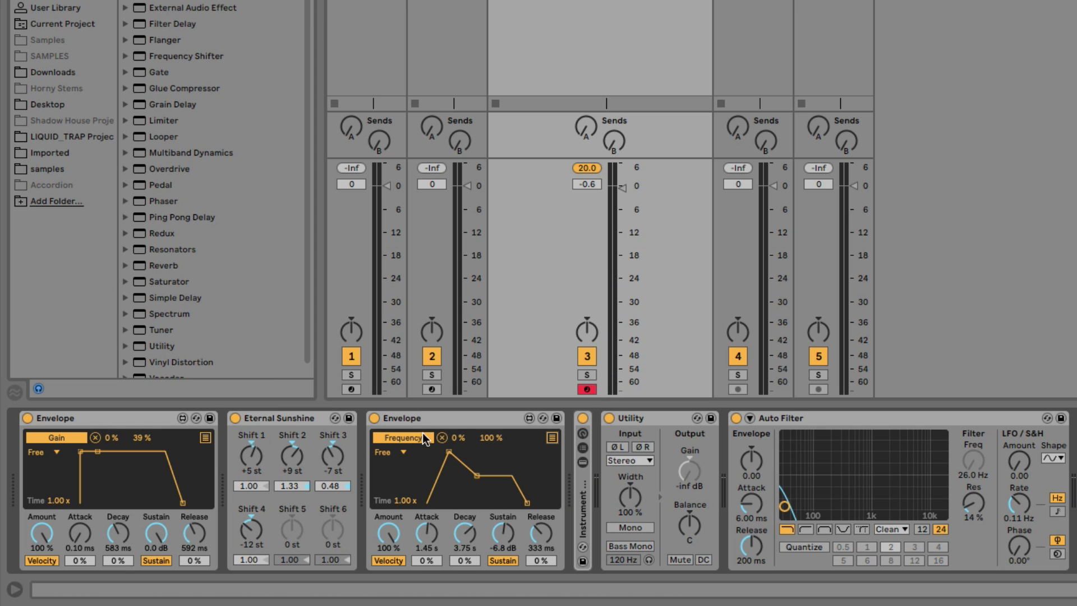
# Step: Show the Envelope's mapping list and load a Frequency Shifter after track 3's Auto Filter
pyautogui.click(552, 437)
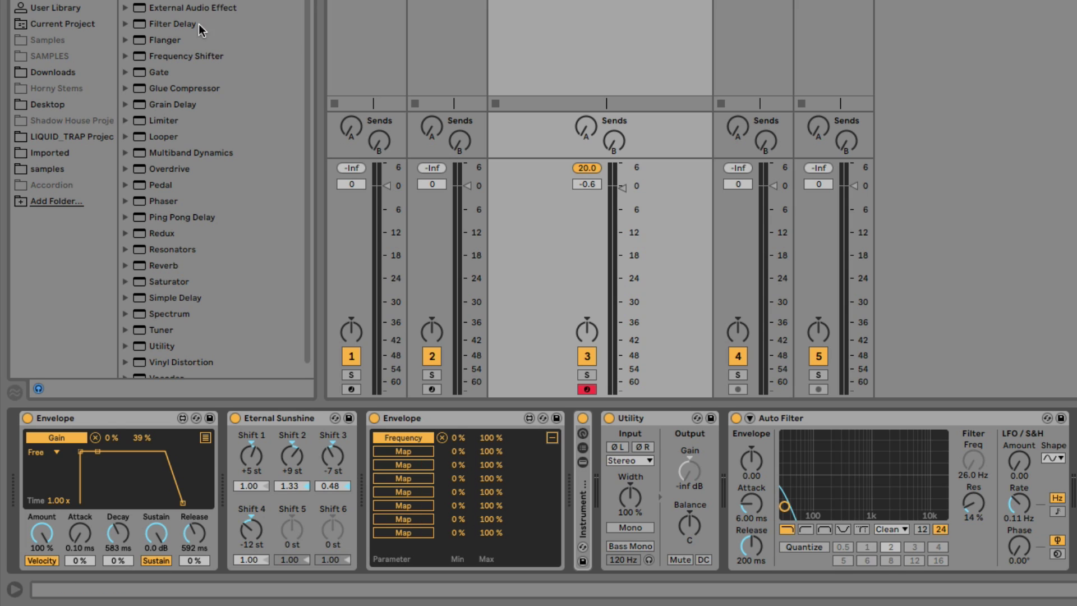
pyautogui.click(199, 57)
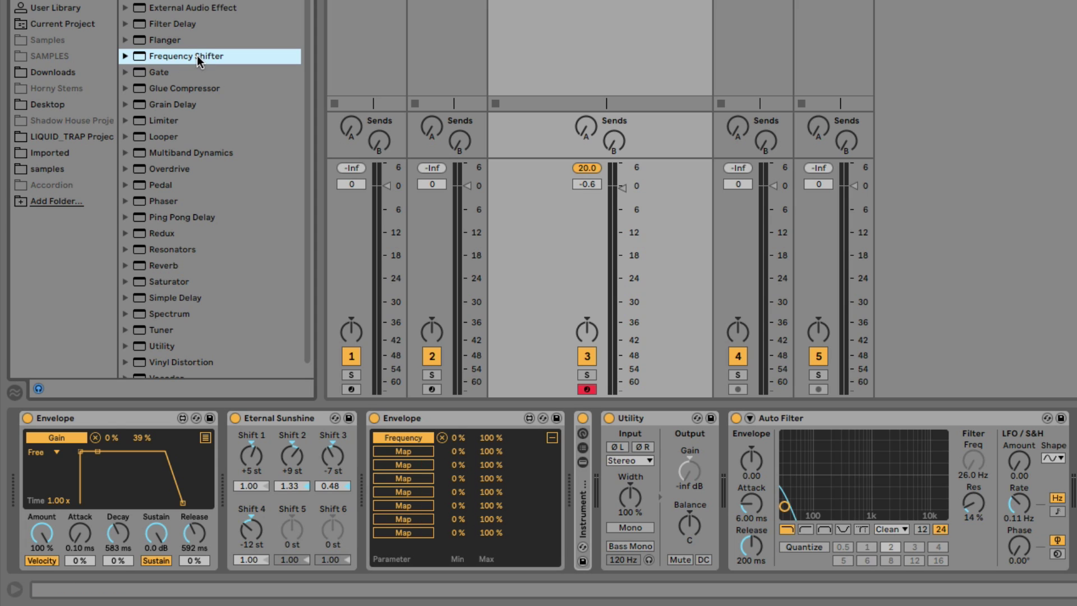
pyautogui.press('Return')
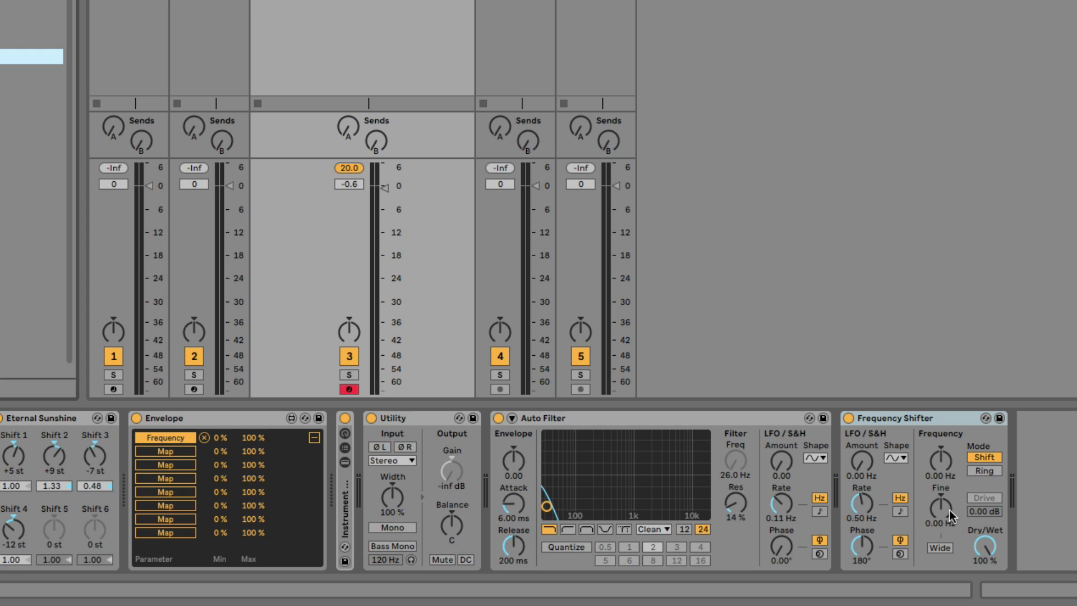
# Step: Map the Envelope's next slot to the Frequency Shifter's Fine control, entering 50
pyautogui.click(165, 457)
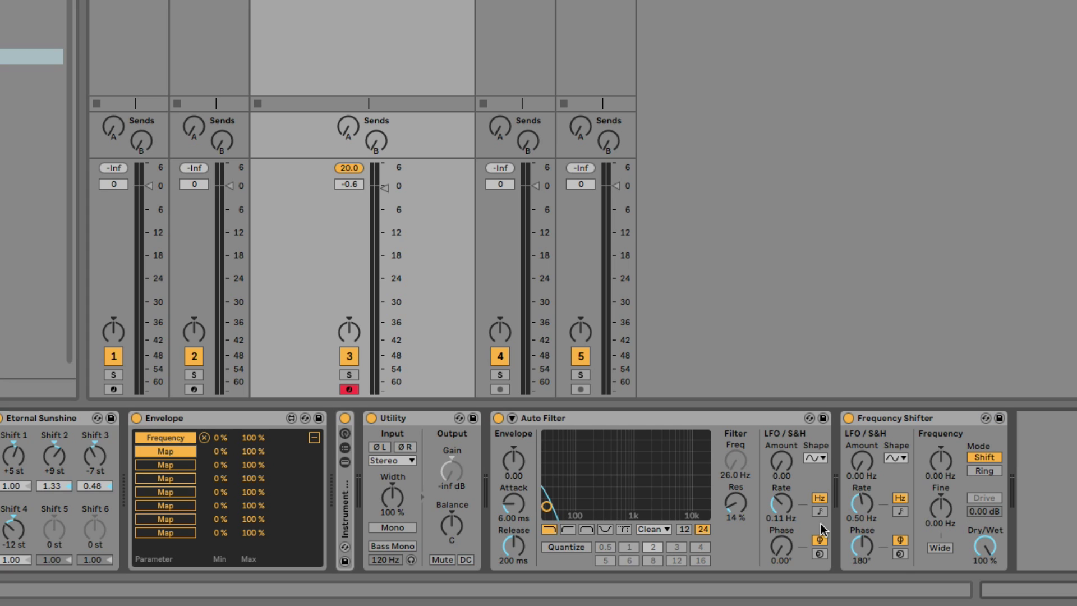
pyautogui.click(941, 507)
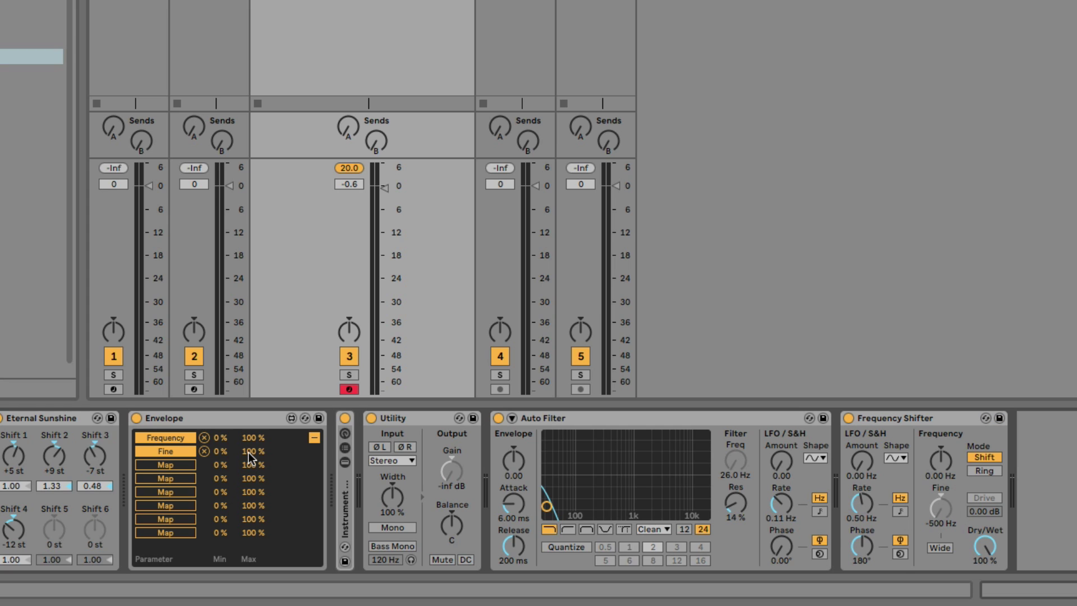
pyautogui.write('50')
pyautogui.click(942, 508)
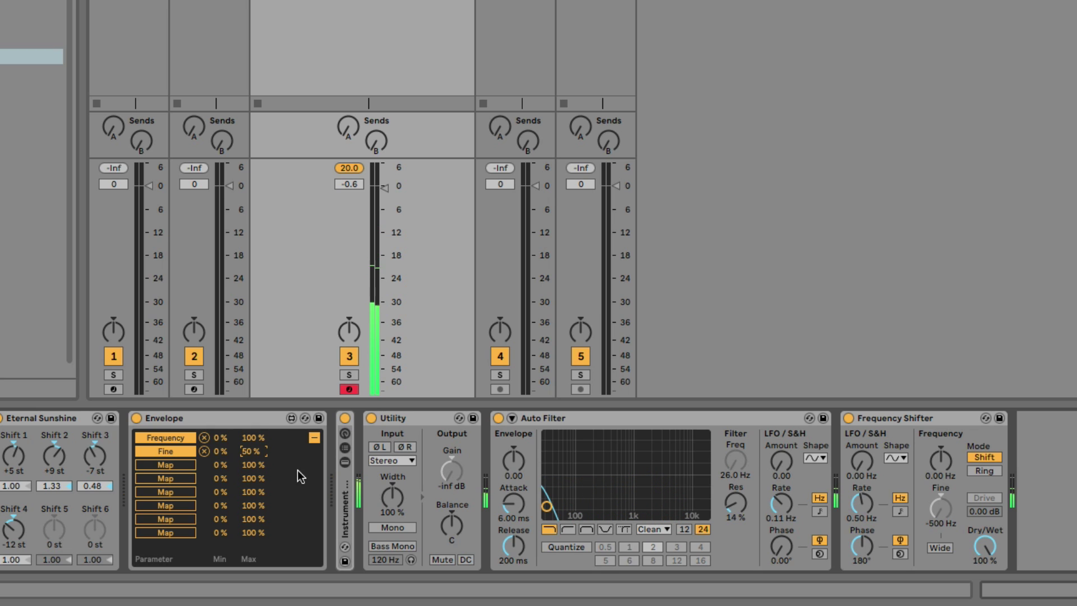
# Step: Set the Fine mapping's range to 16 % minimum and 65 % maximum
pyautogui.click(224, 452)
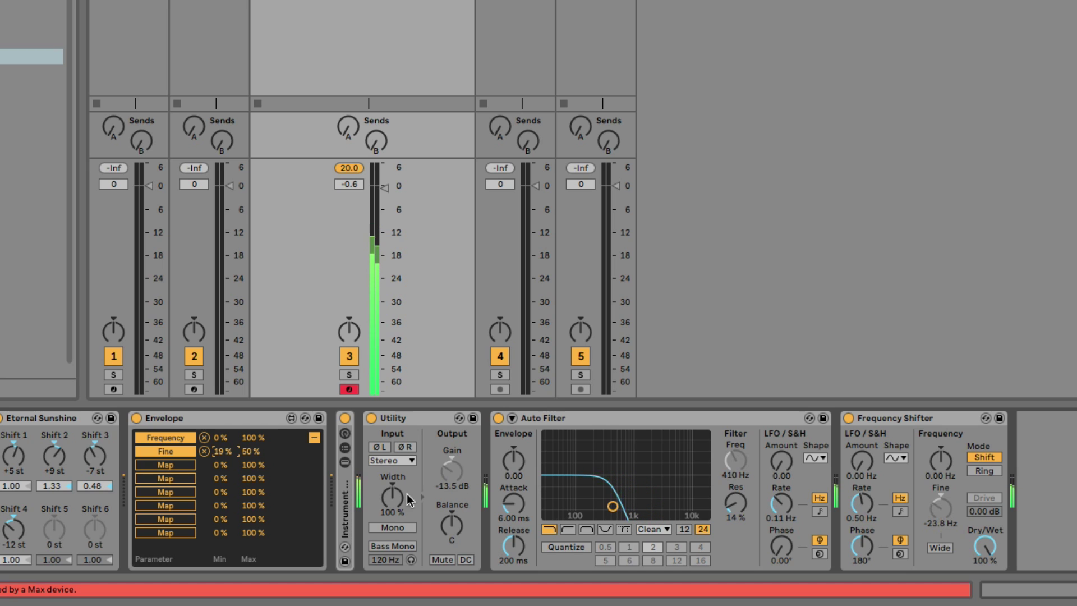
pyautogui.moveTo(222, 450); pyautogui.dragTo(224, 449)
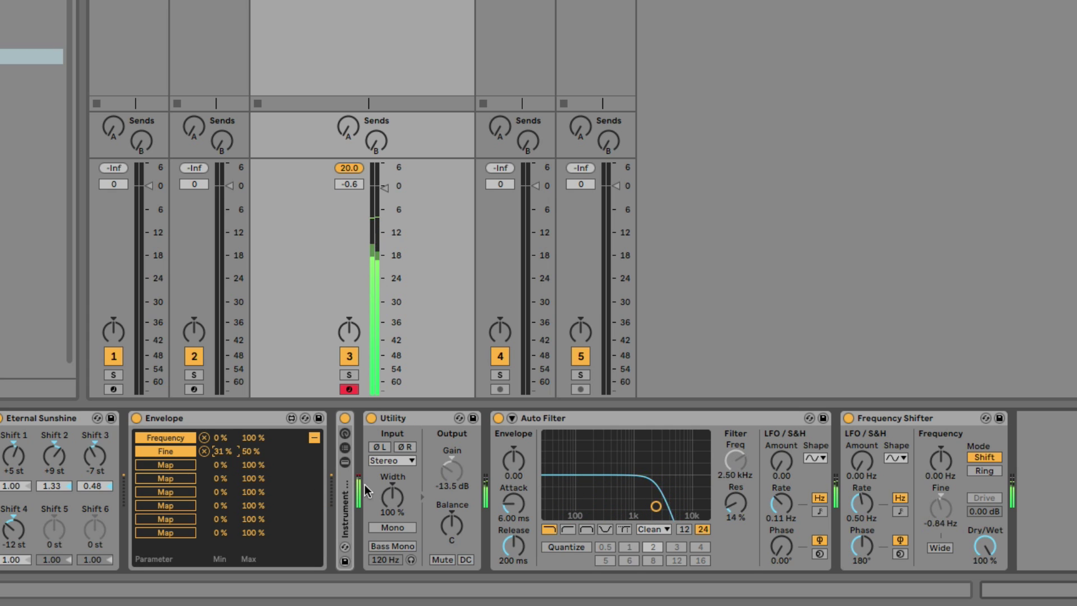
pyautogui.moveTo(220, 460); pyautogui.dragTo(221, 453)
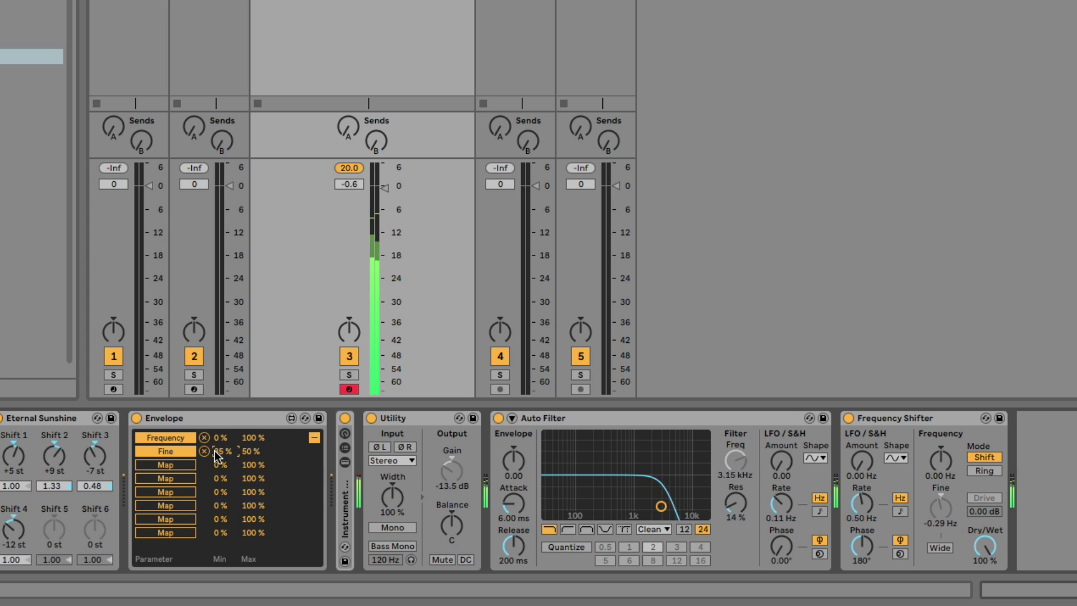
pyautogui.moveTo(245, 455); pyautogui.dragTo(245, 449)
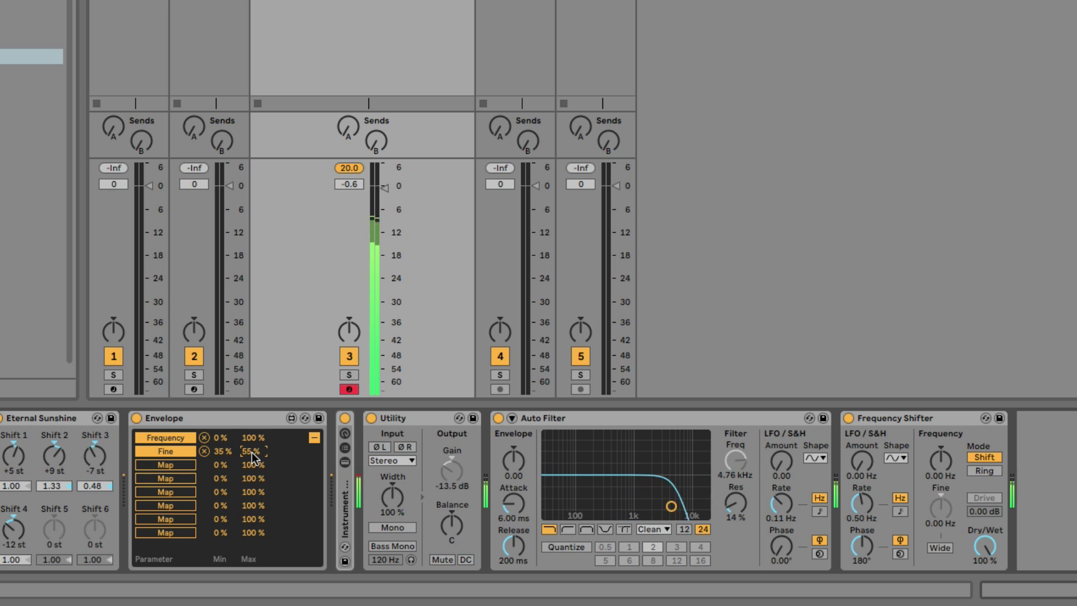
pyautogui.moveTo(252, 452); pyautogui.dragTo(250, 452)
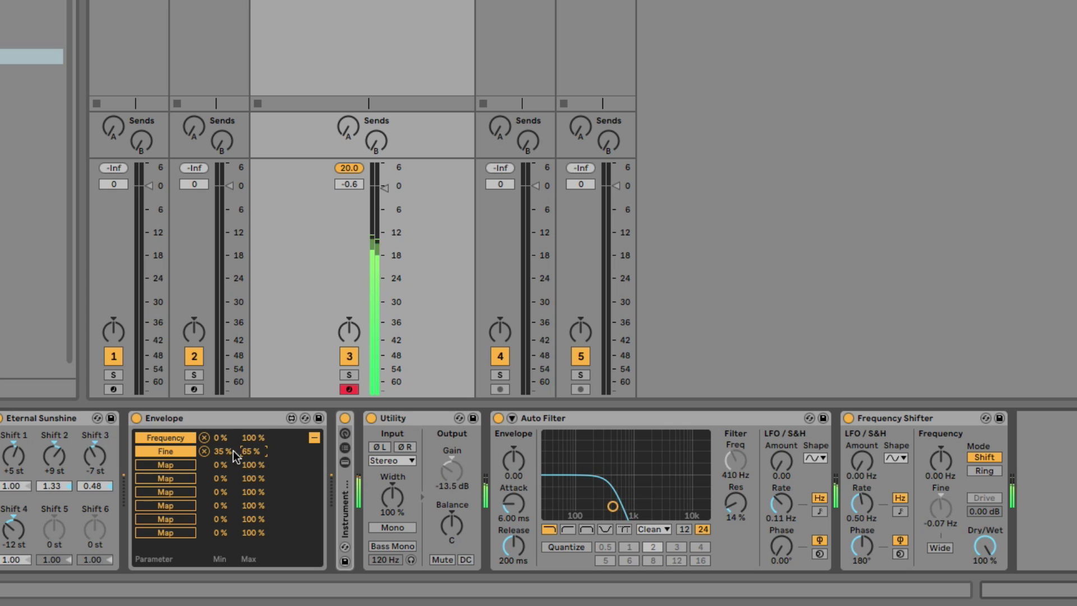
pyautogui.press('Down')
pyautogui.press('Down')
pyautogui.press('Down')
pyautogui.press('Down')
pyautogui.press('Down')
pyautogui.press('Down')
pyautogui.press('Down')
pyautogui.press('Down')
pyautogui.press('Down')
pyautogui.press('Down')
pyautogui.press('Down')
pyautogui.press('Down')
pyautogui.press('Down')
pyautogui.press('Down')
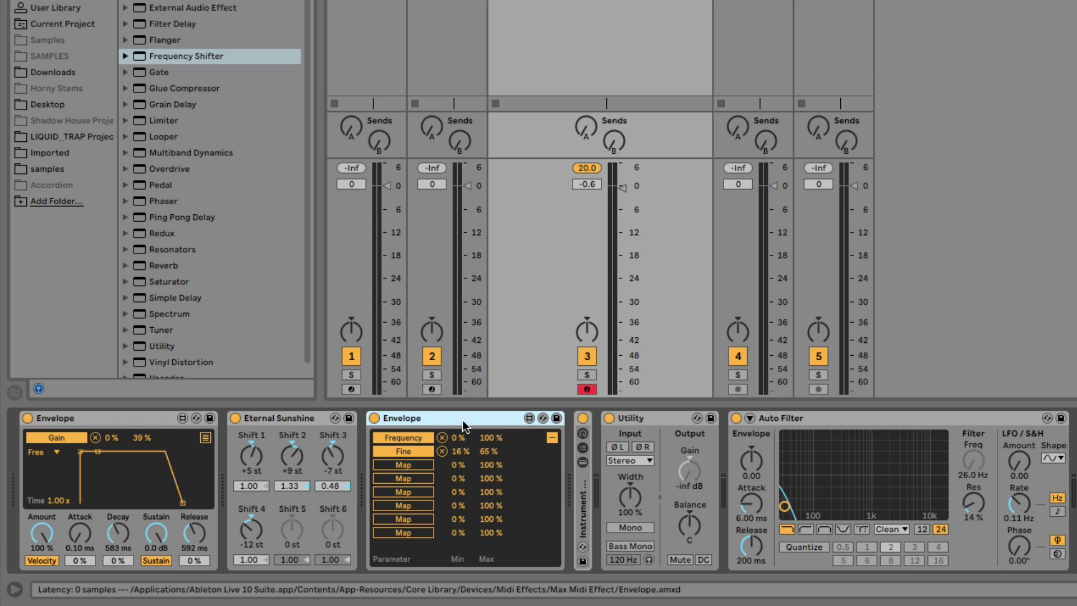
pyautogui.doubleClick(584, 486)
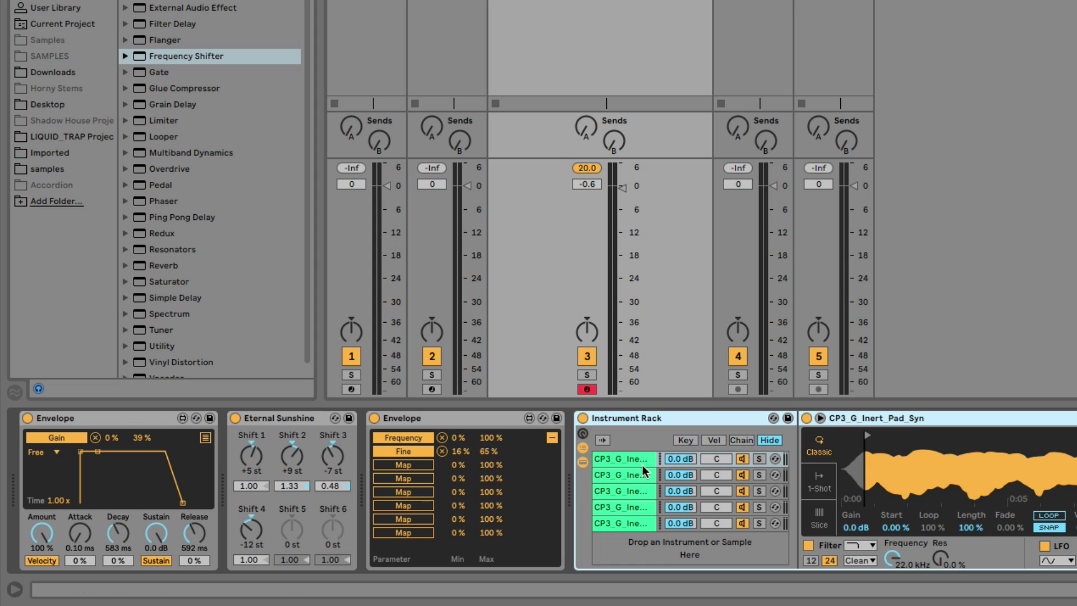
pyautogui.click(622, 459)
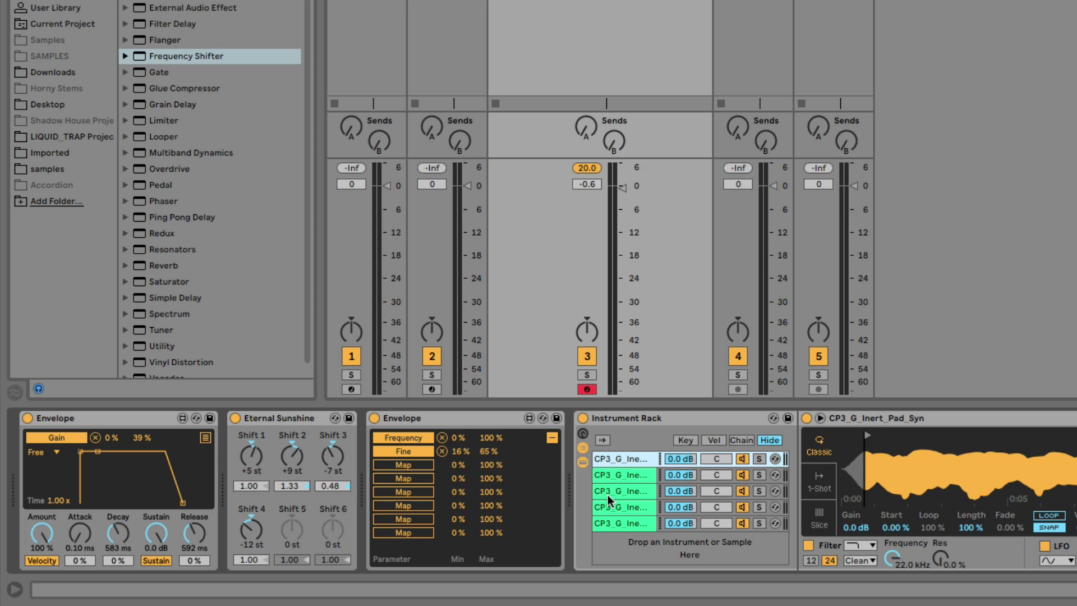
pyautogui.doubleClick(617, 418)
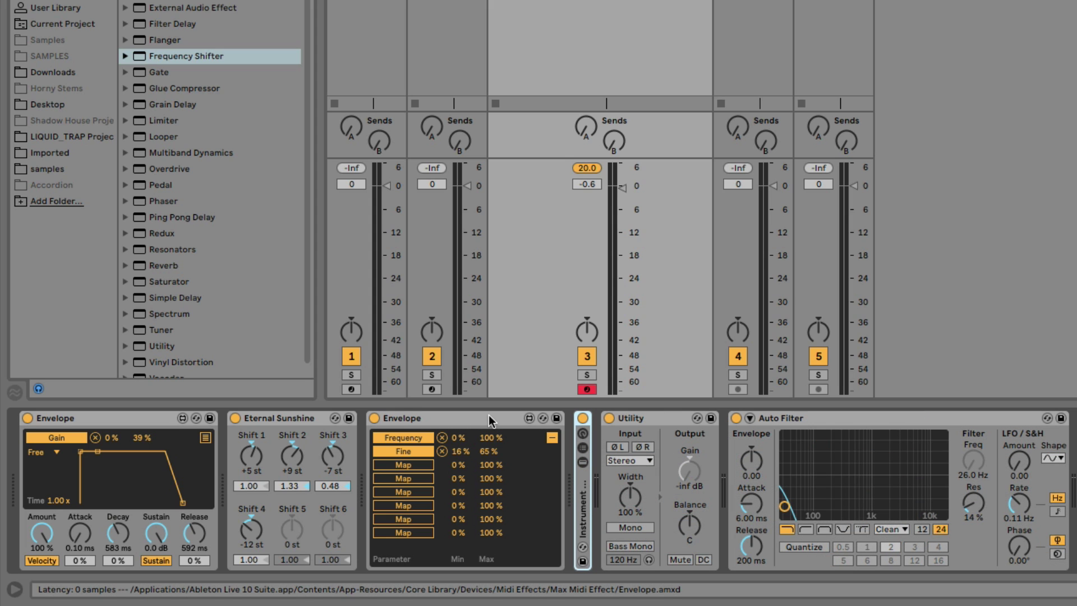